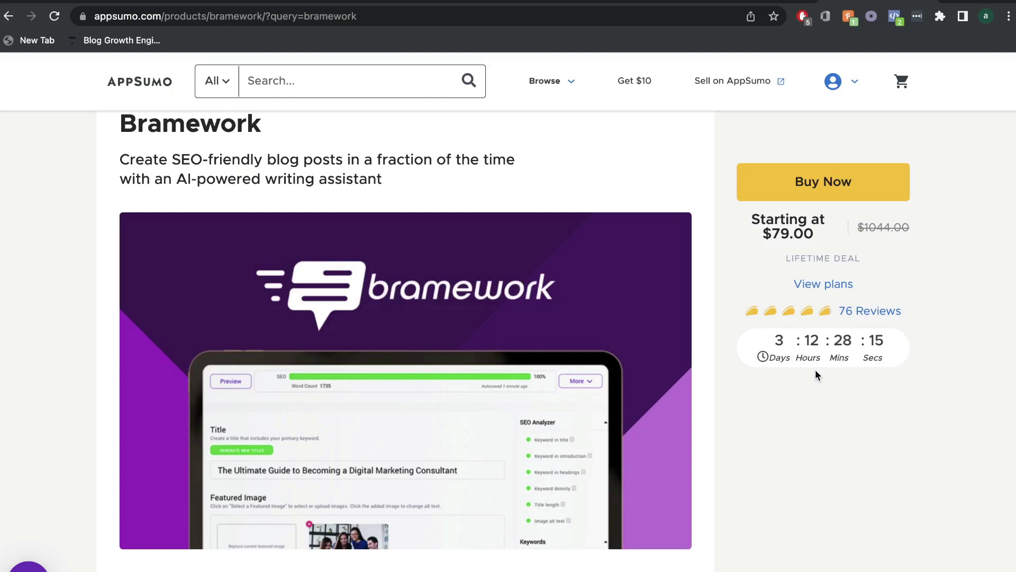
Scroll through the AppSumo page for the Bramework lifetime deal
scroll(814, 371, down, 1)
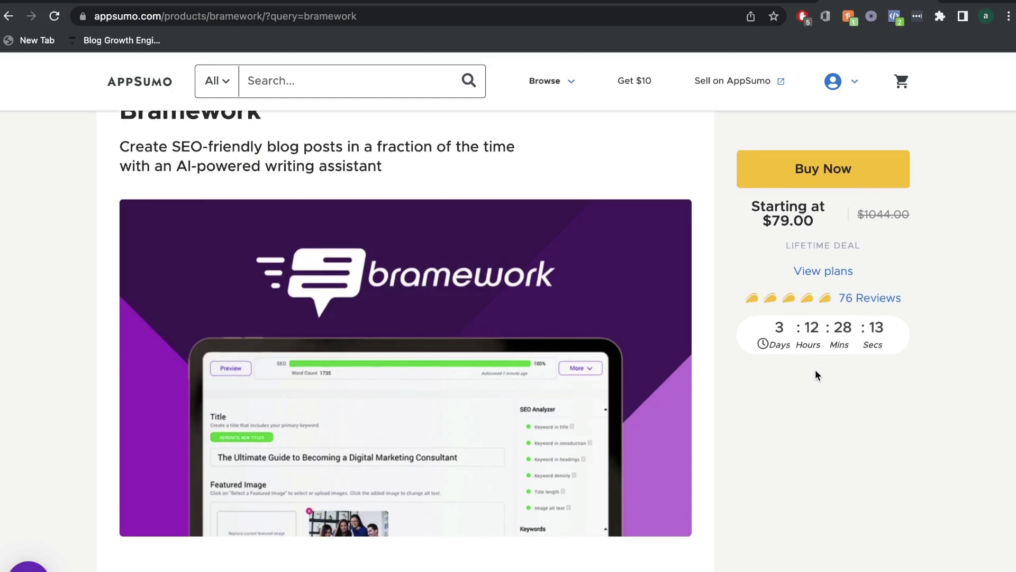
scroll(815, 373, up, 1)
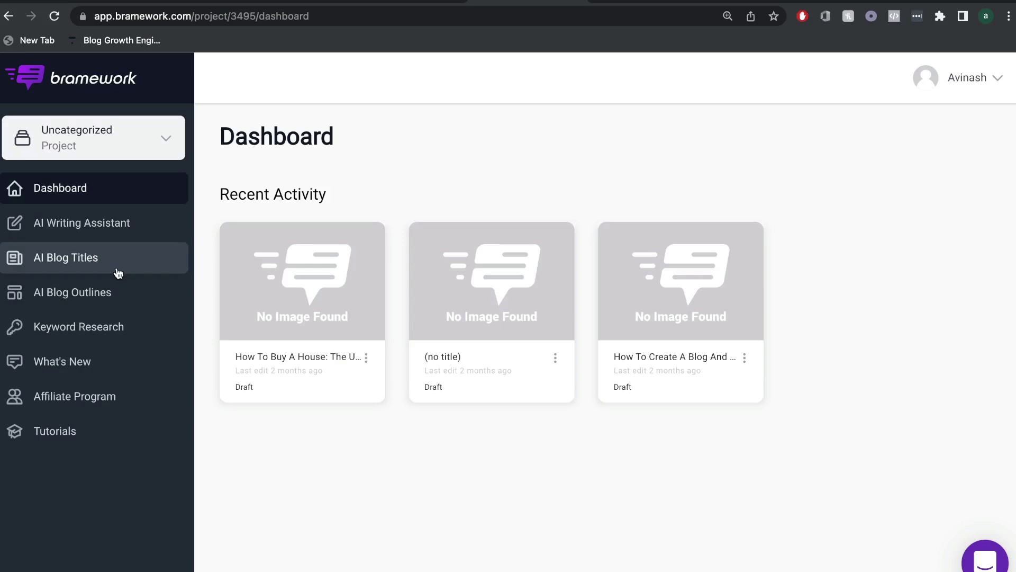
Run a Keyword Research search for 'home yoga' and review its volume, difficulty, trends and top posts
click(115, 338)
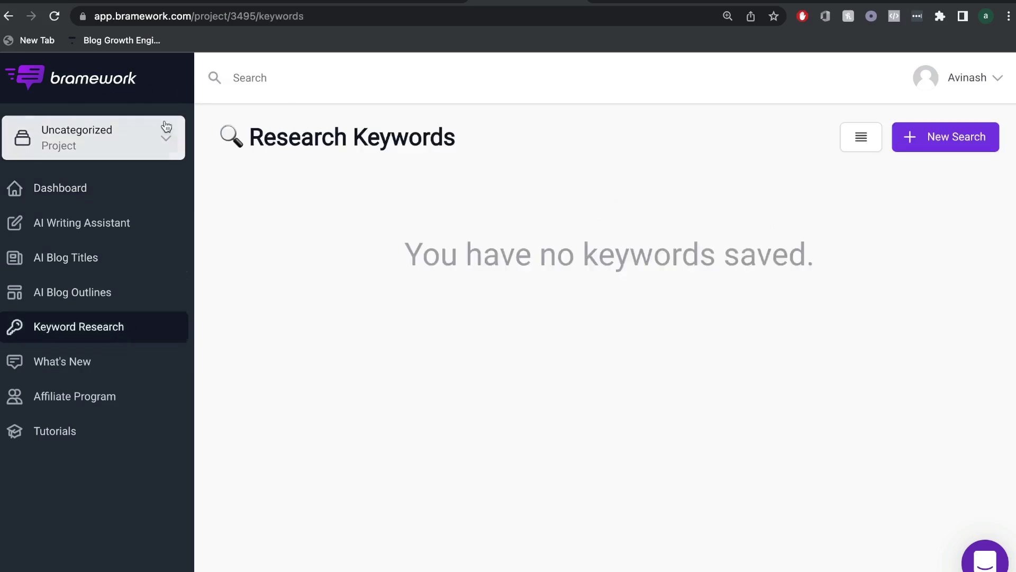
click(943, 139)
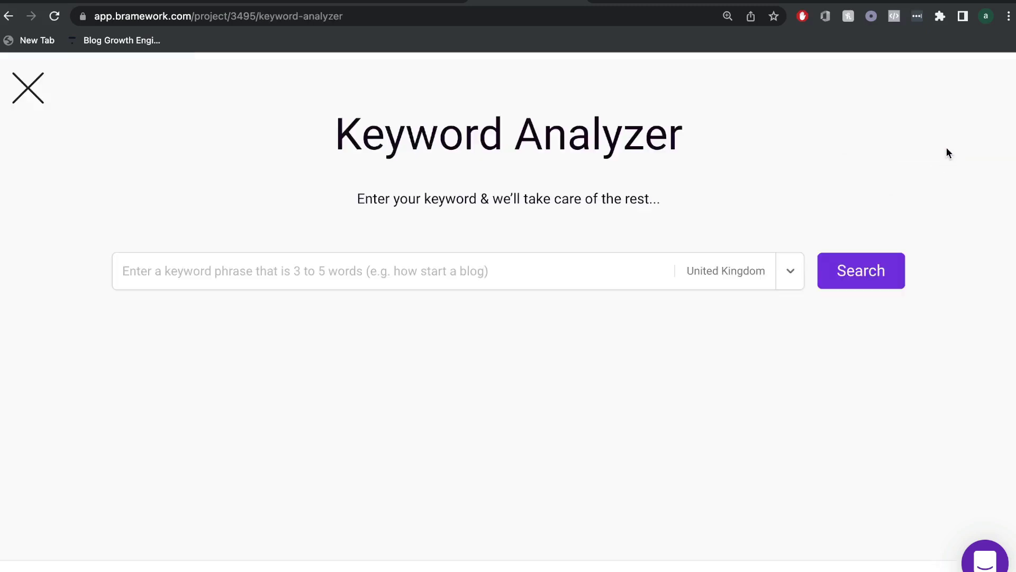
click(483, 275)
click(486, 352)
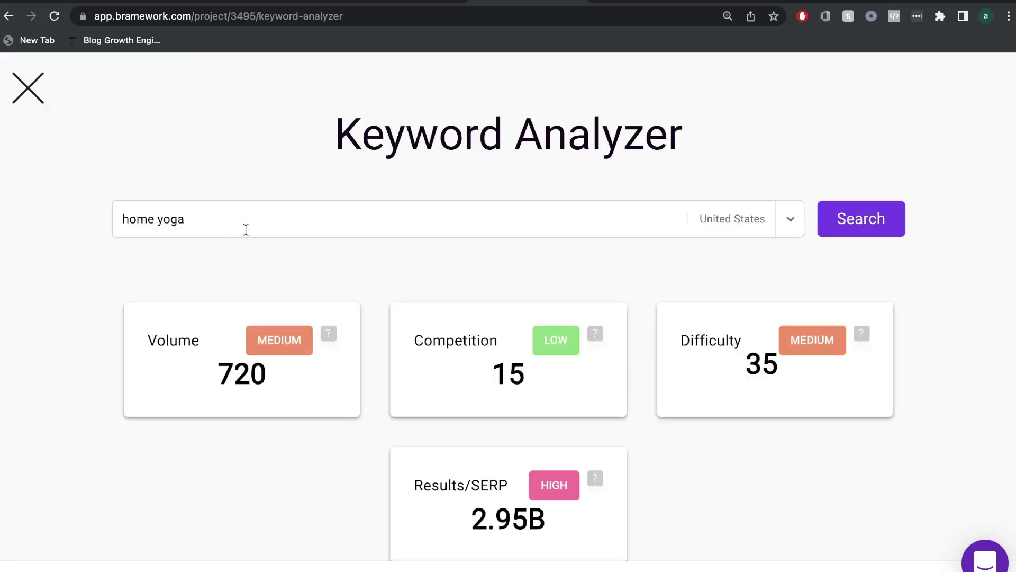
scroll(722, 288, down, 2)
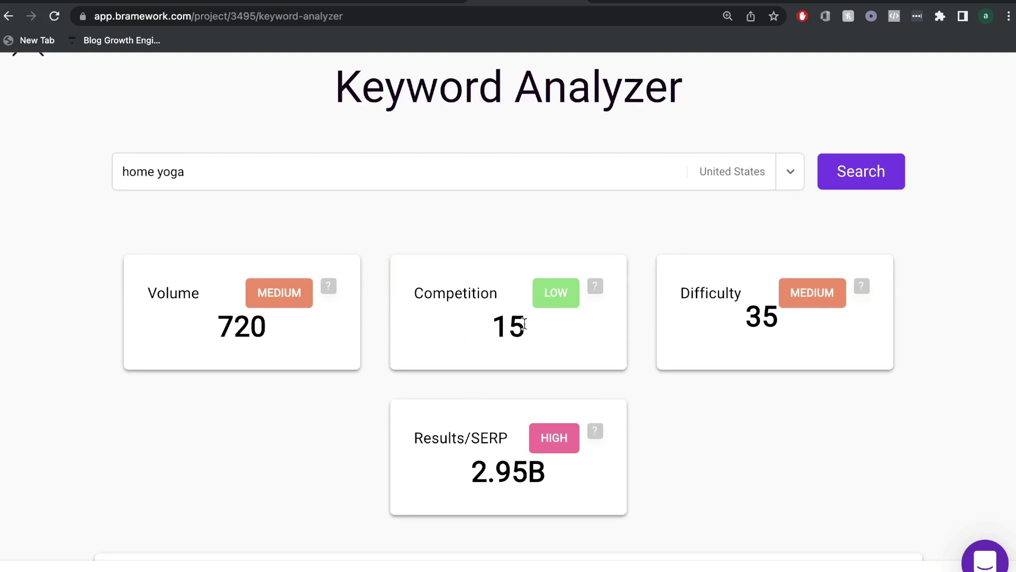
scroll(697, 313, down, 10)
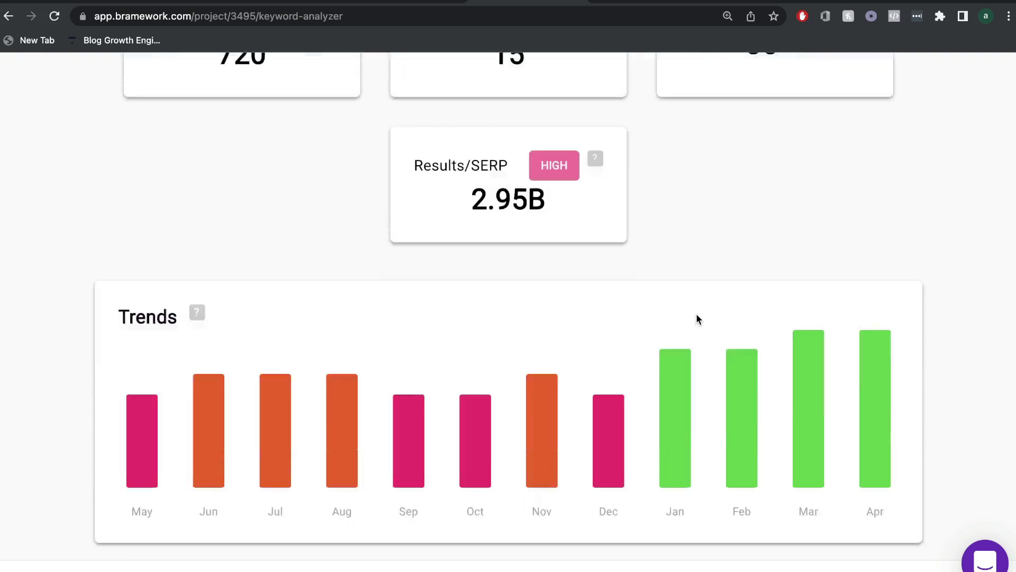
scroll(496, 345, down, 14)
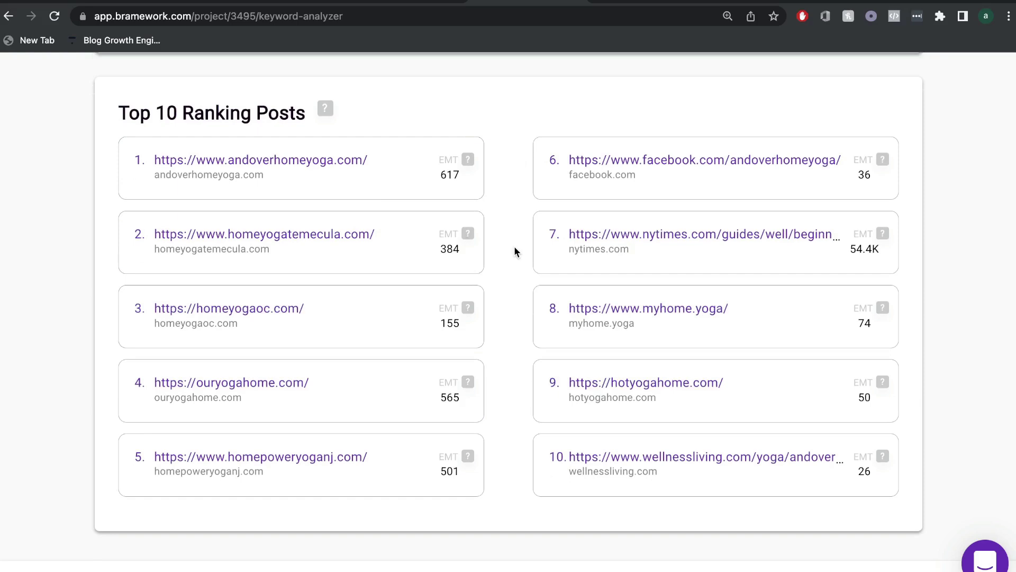
scroll(514, 248, up, 20)
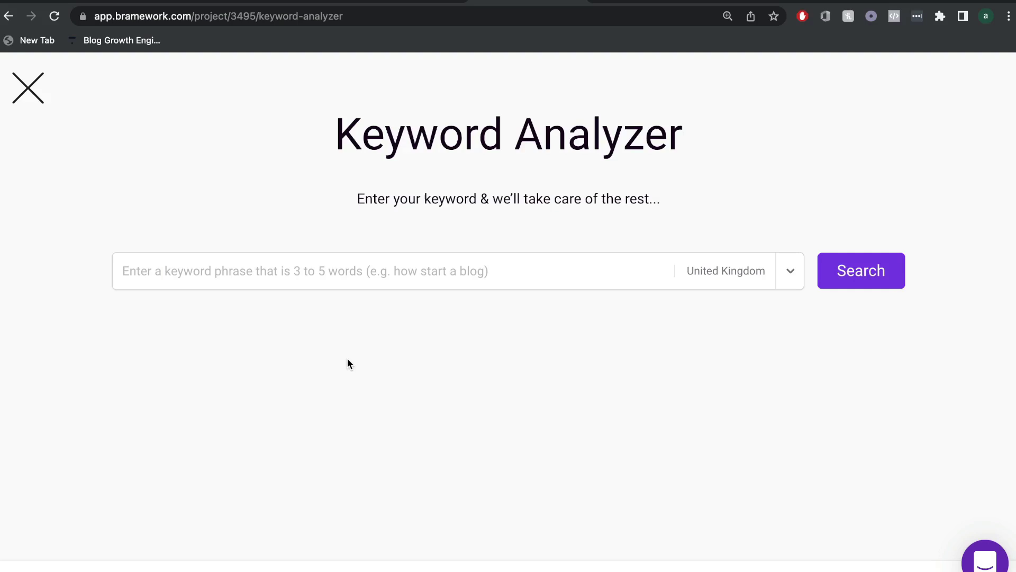
Start a new AI Writing Assistant post with 'home yoga' as the primary keyword
click(21, 75)
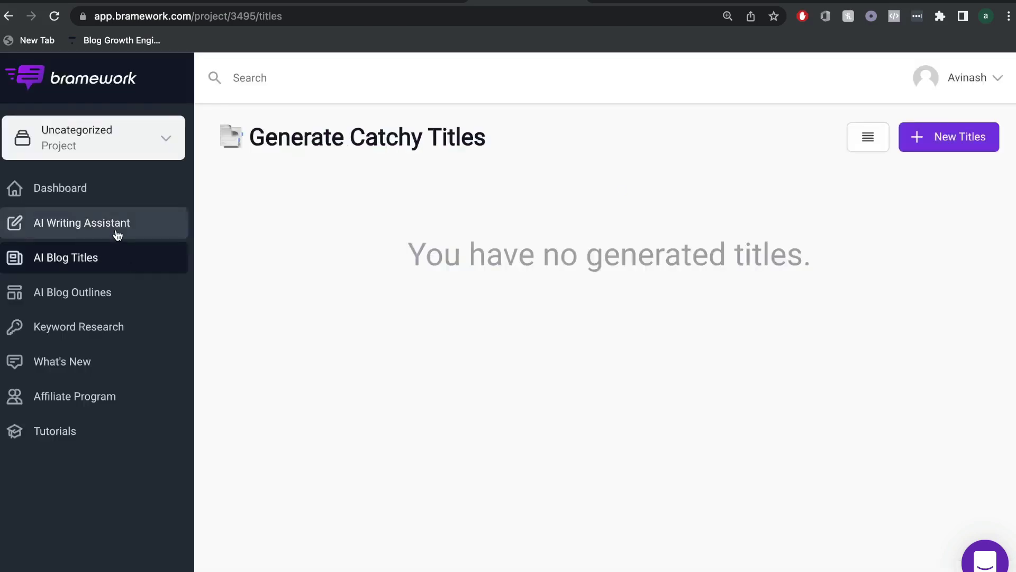
click(117, 234)
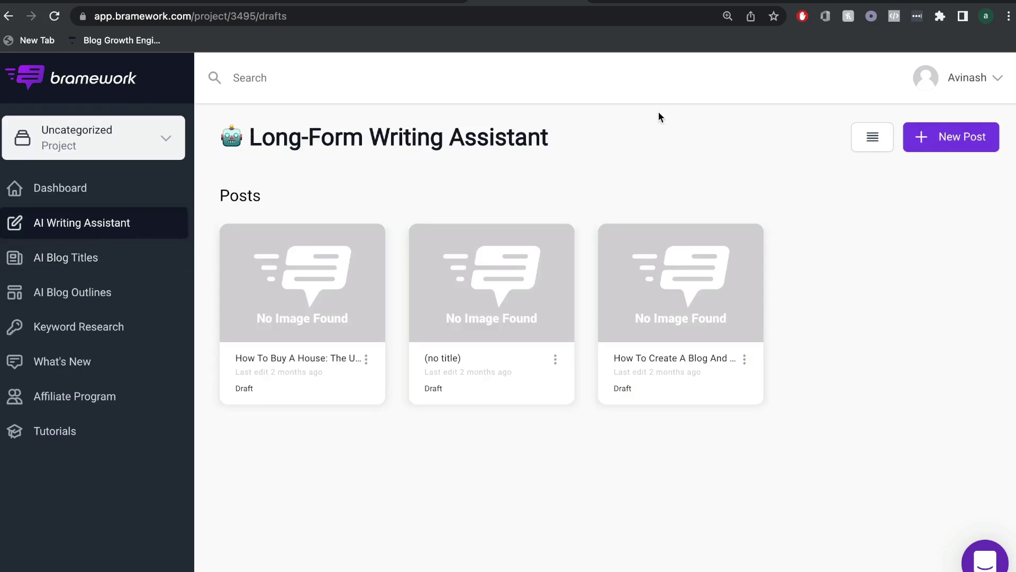
click(953, 138)
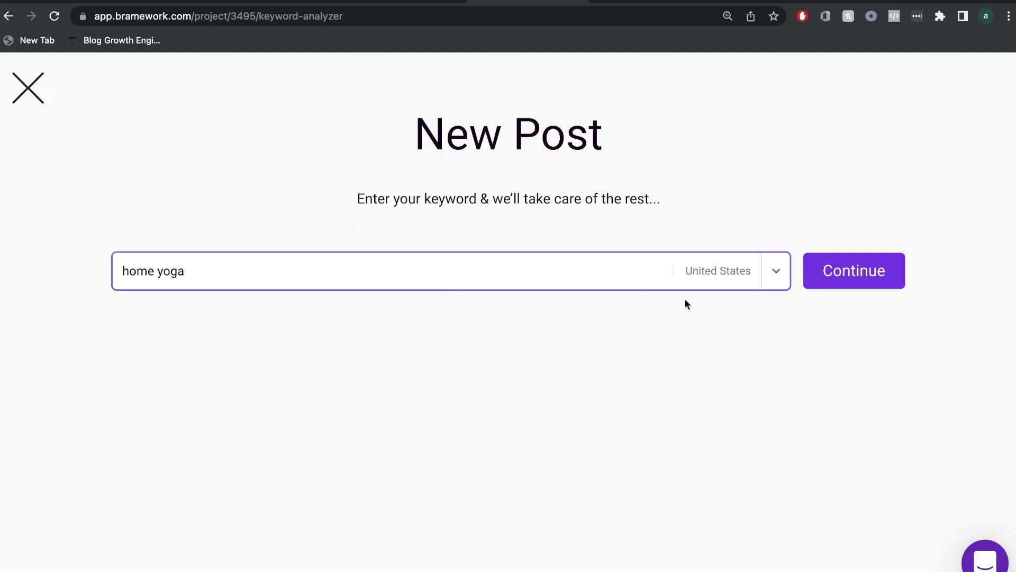
click(823, 285)
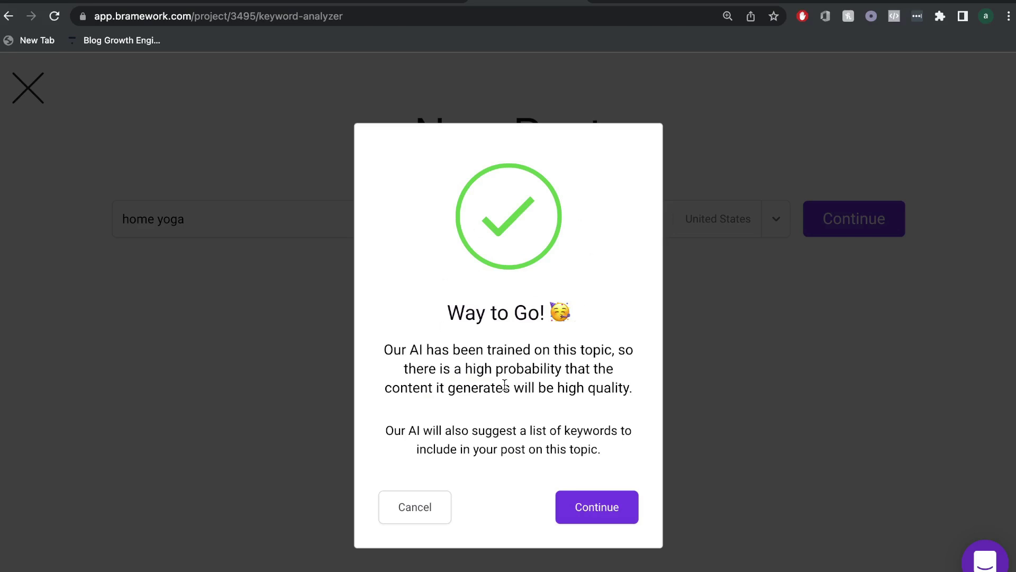
click(588, 514)
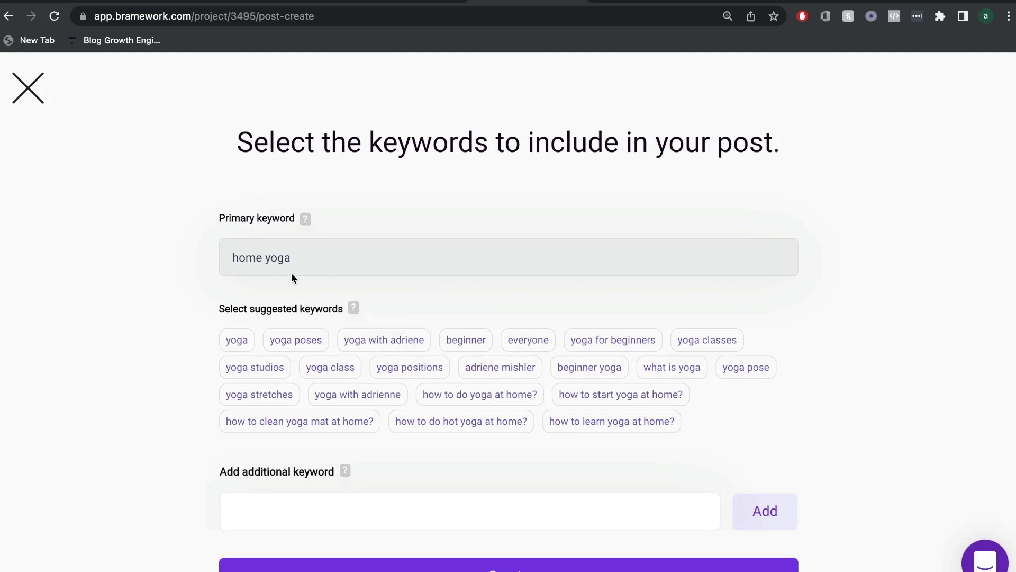
Add the keywords yoga poses, beginner, 'how to do yoga at home?' and 'how to clean yoga mat at home?', then create the post
click(295, 347)
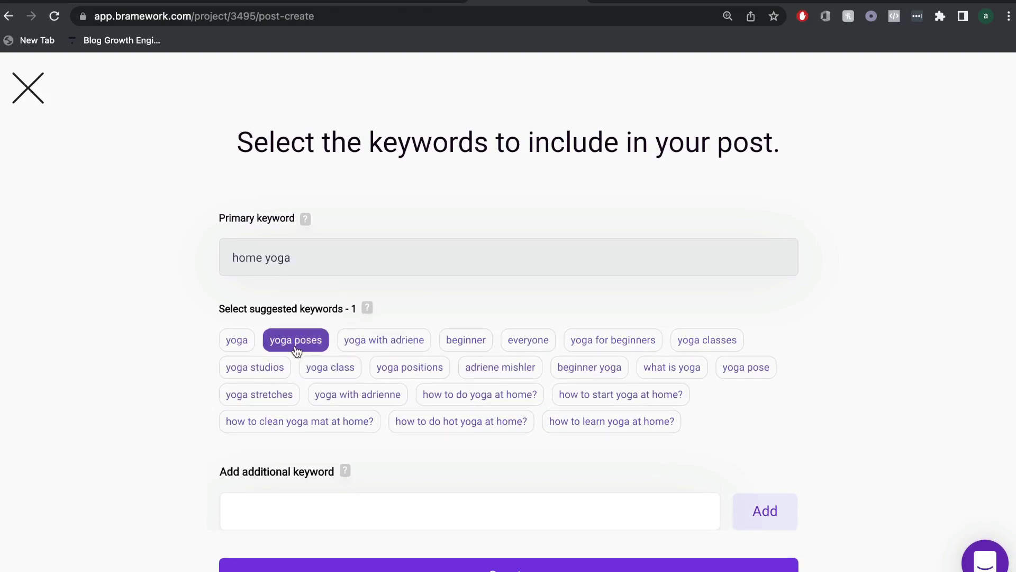
click(477, 345)
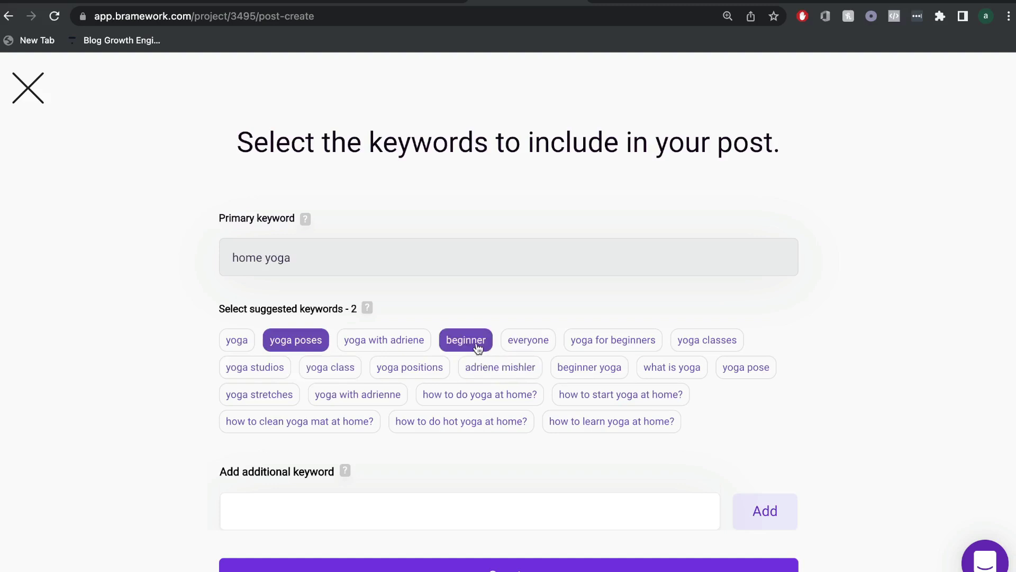
click(497, 405)
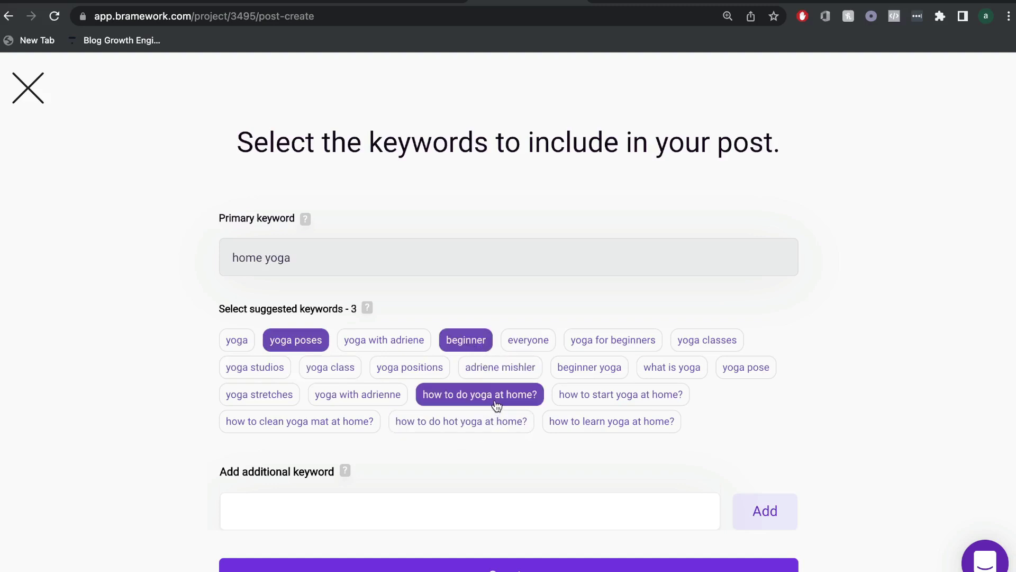
click(329, 426)
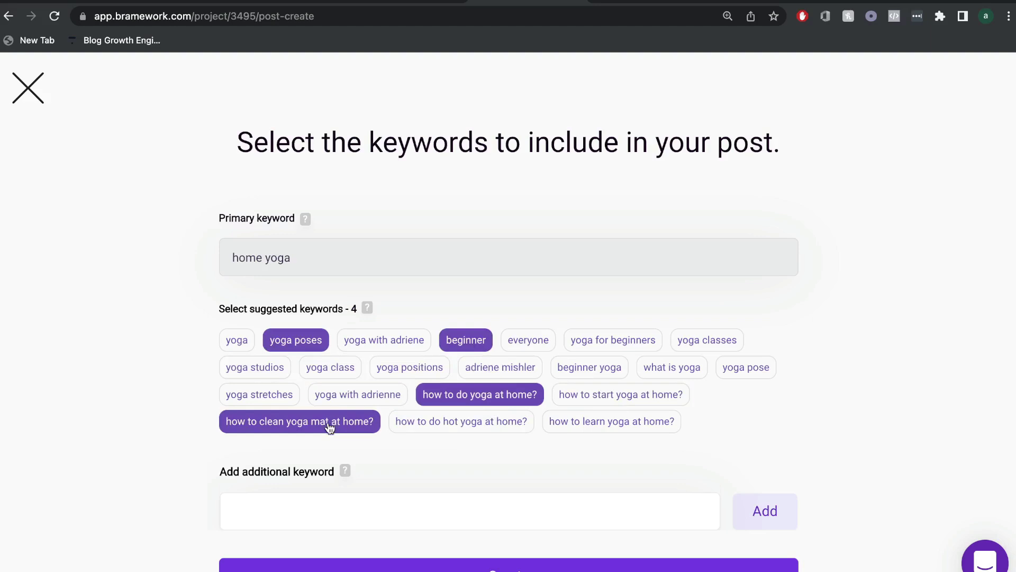
click(491, 566)
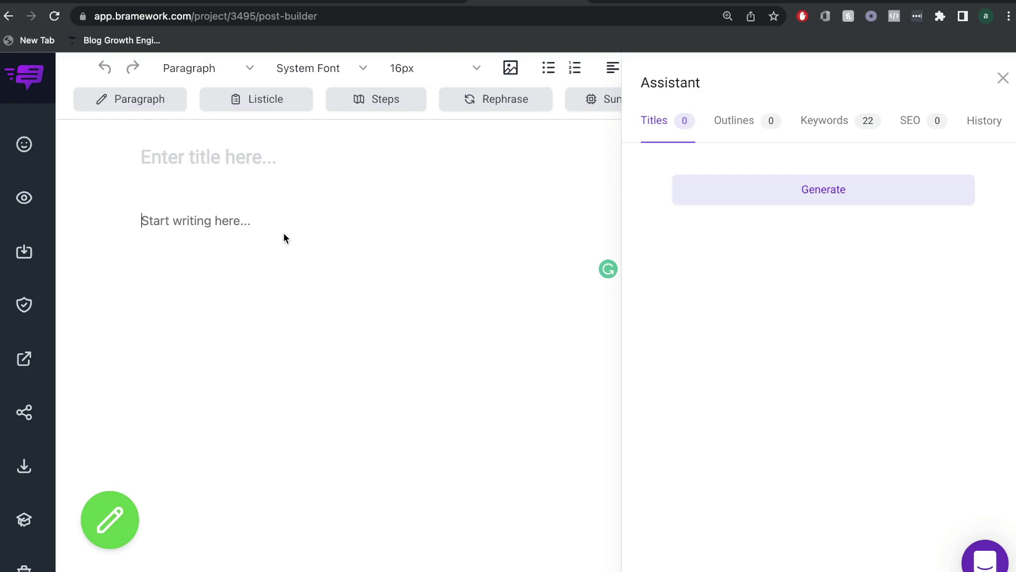
Generate AI titles and use '5 Yoga Positions For A Comfortable Home Practice' as the post title
click(24, 144)
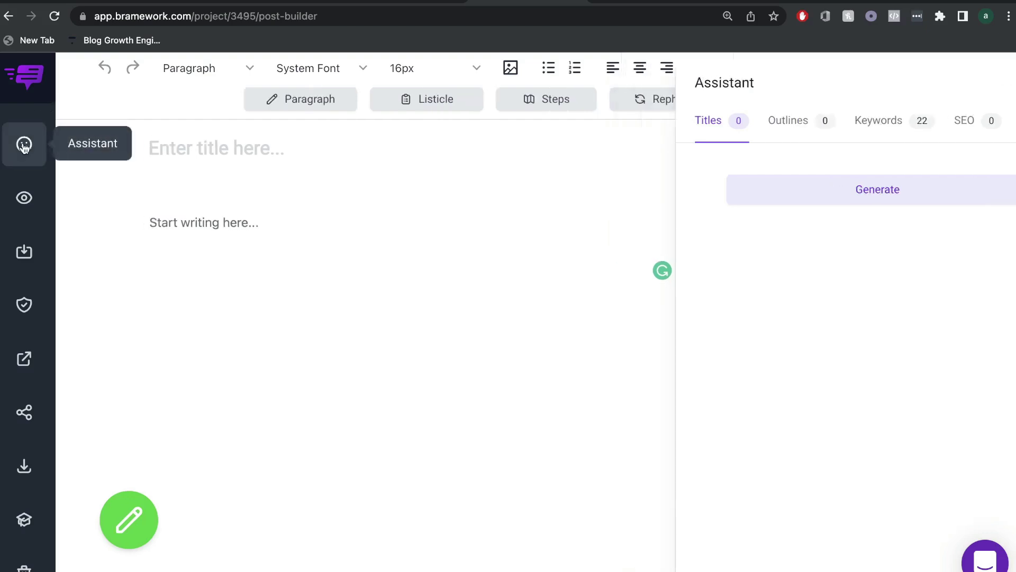
click(24, 144)
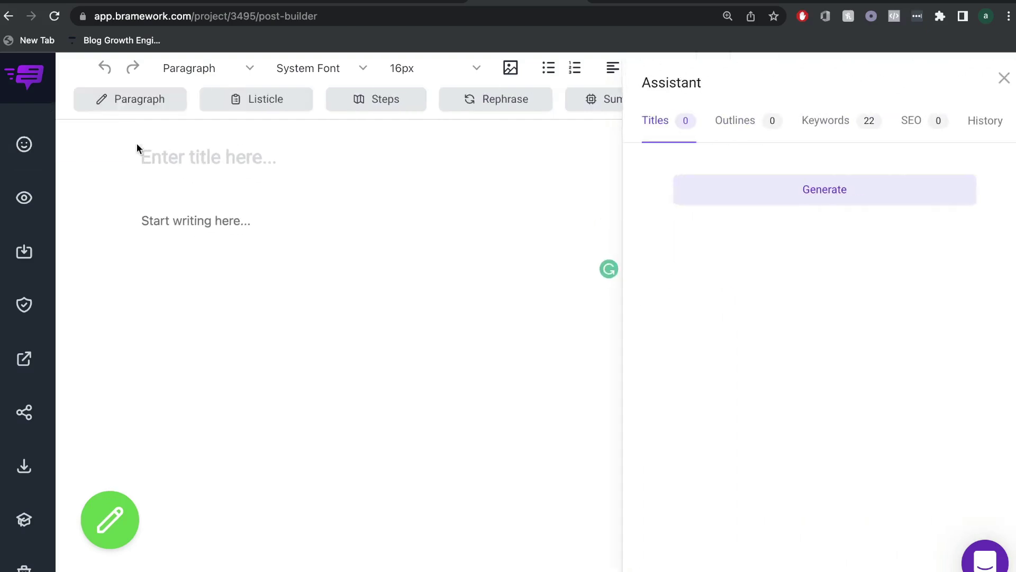
click(814, 191)
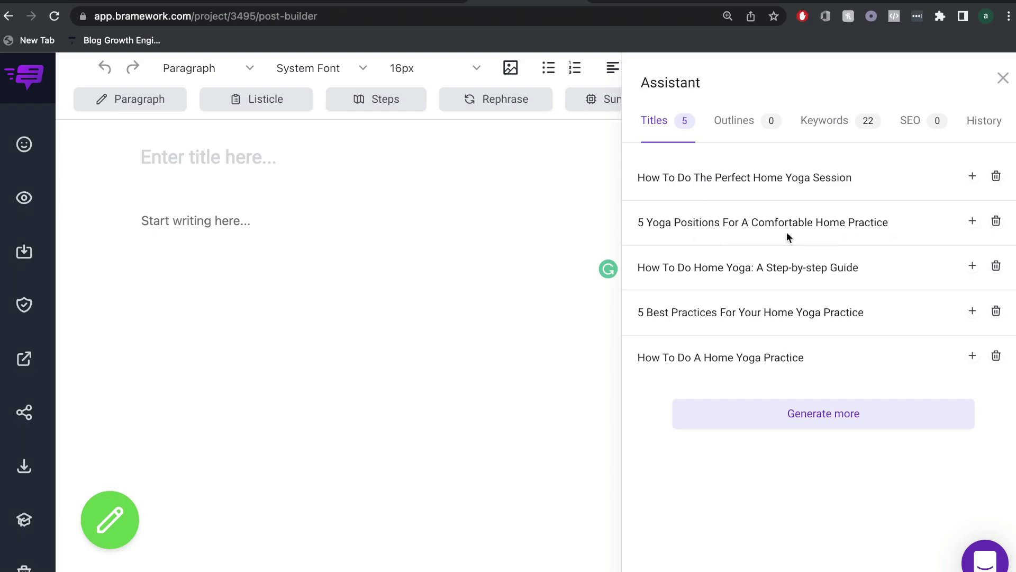
click(972, 220)
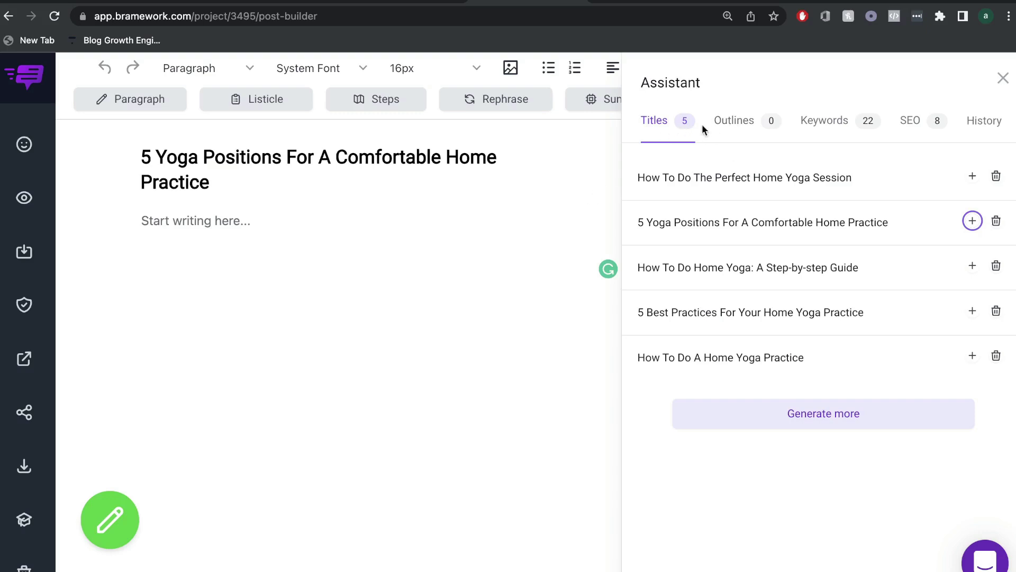
Generate an AI outline and insert it into the post body
click(721, 129)
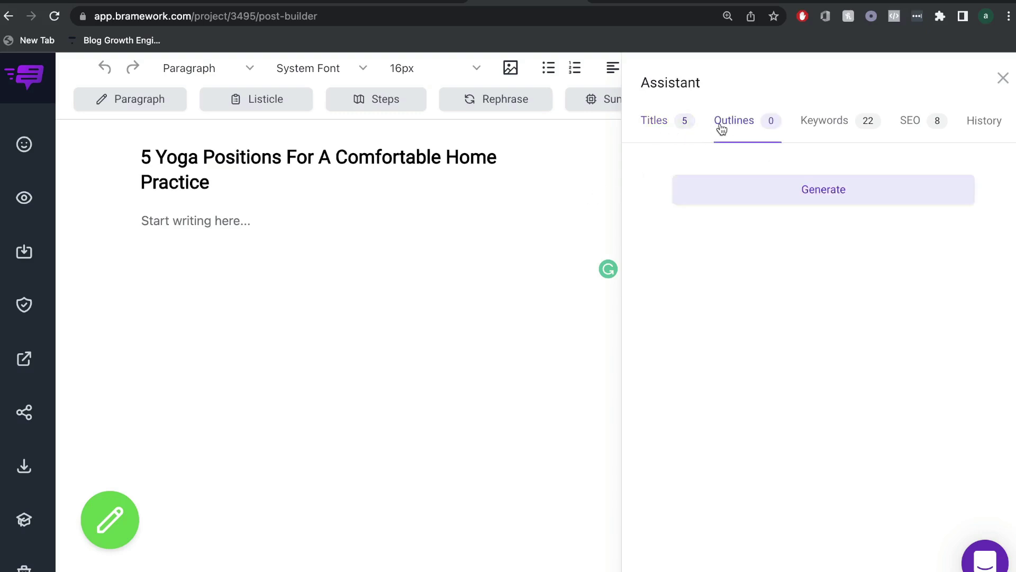
click(749, 193)
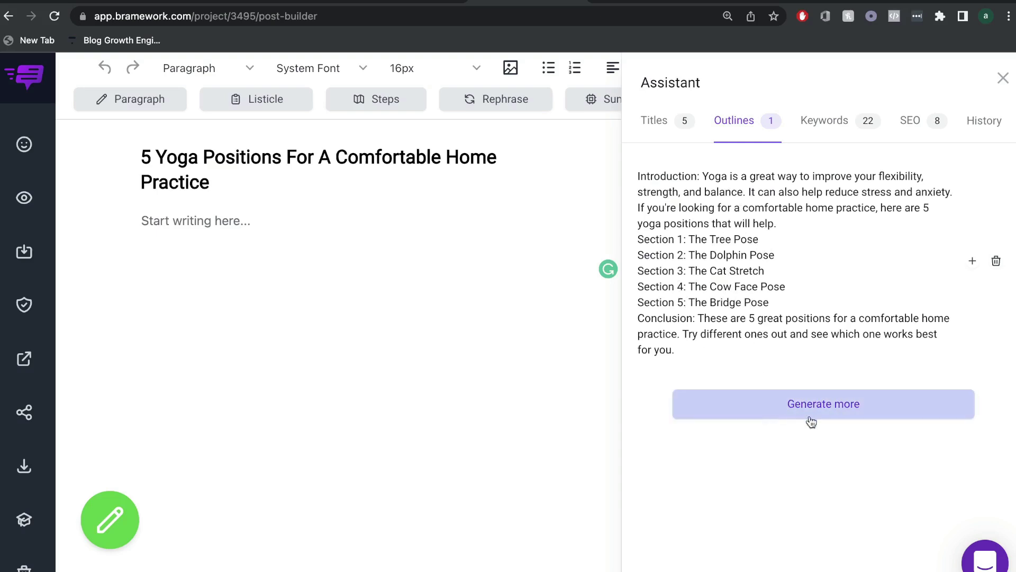
click(973, 261)
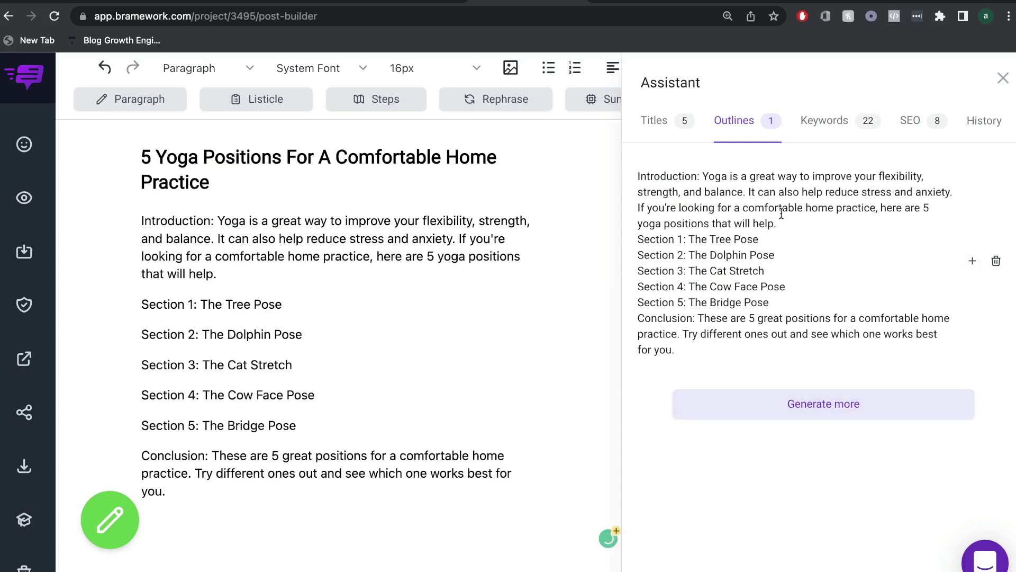
Review the generated outline and the list of suggested keywords in the Assistant
click(812, 132)
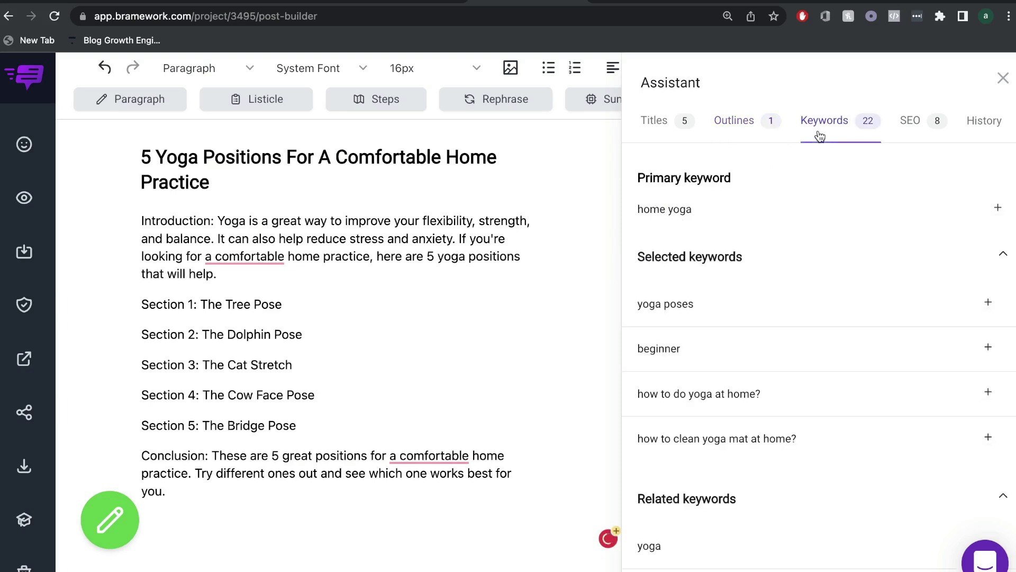
click(747, 134)
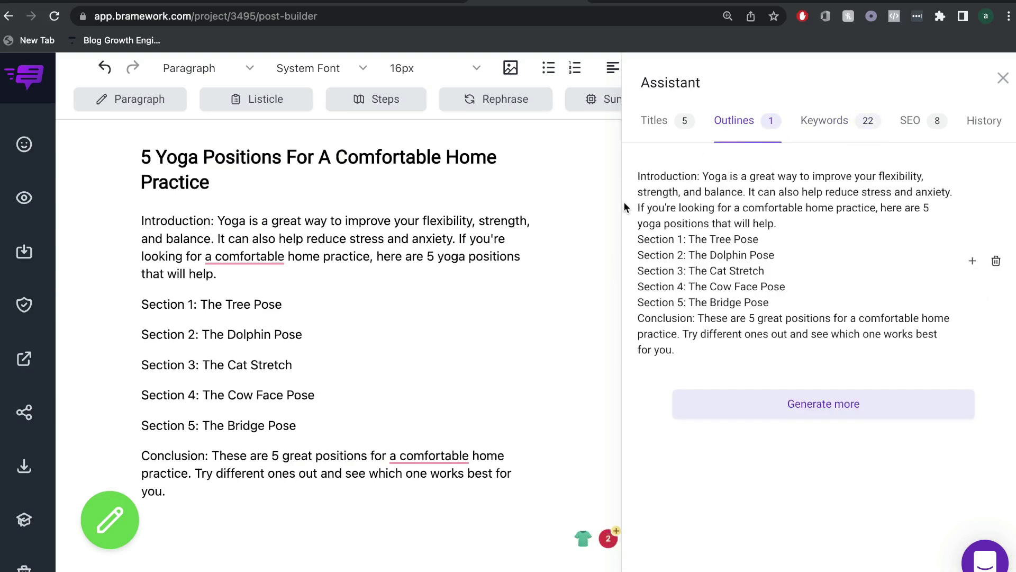
scroll(623, 201, down, 1)
click(820, 123)
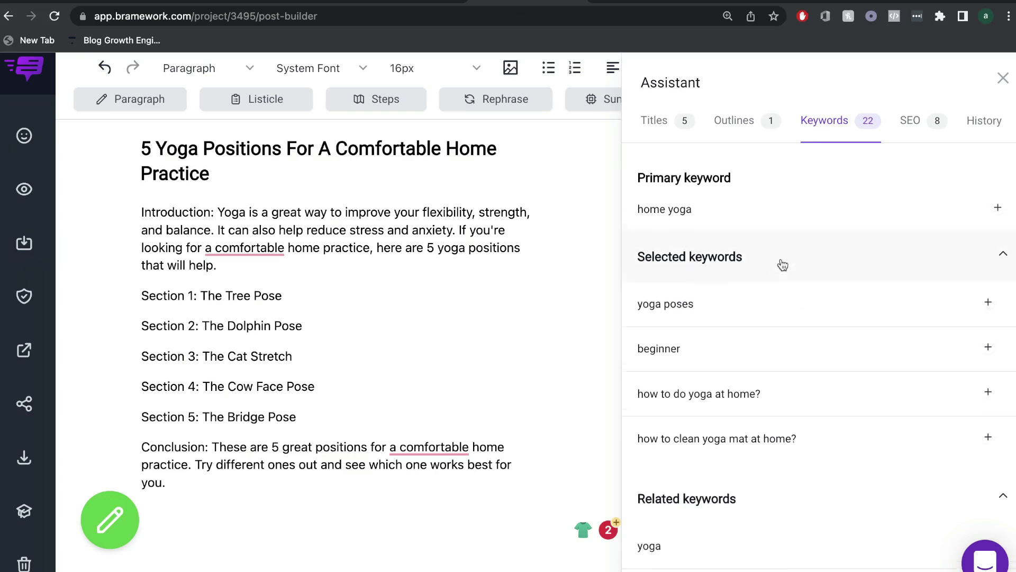
scroll(725, 248, down, 1)
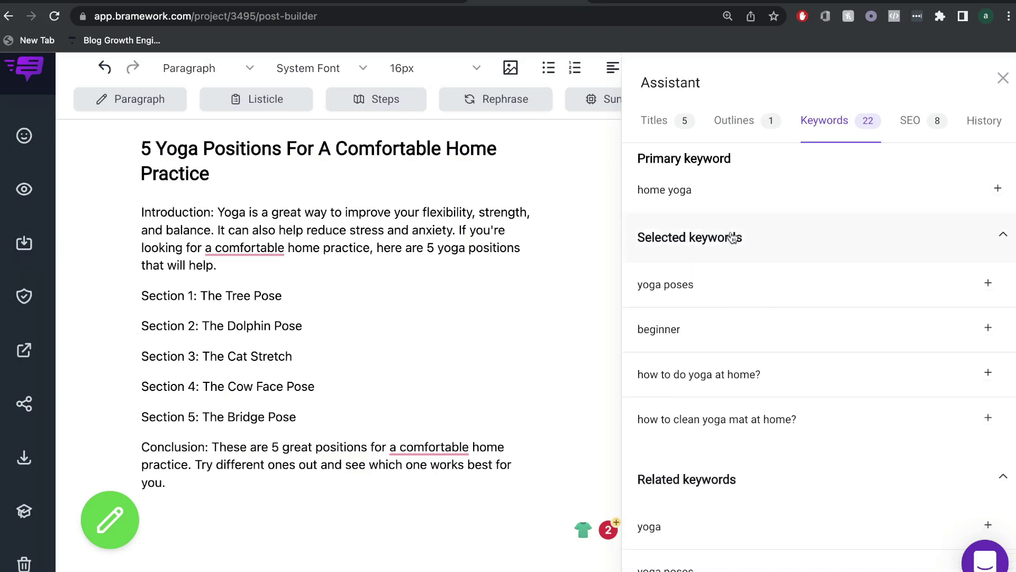
scroll(727, 292, down, 1)
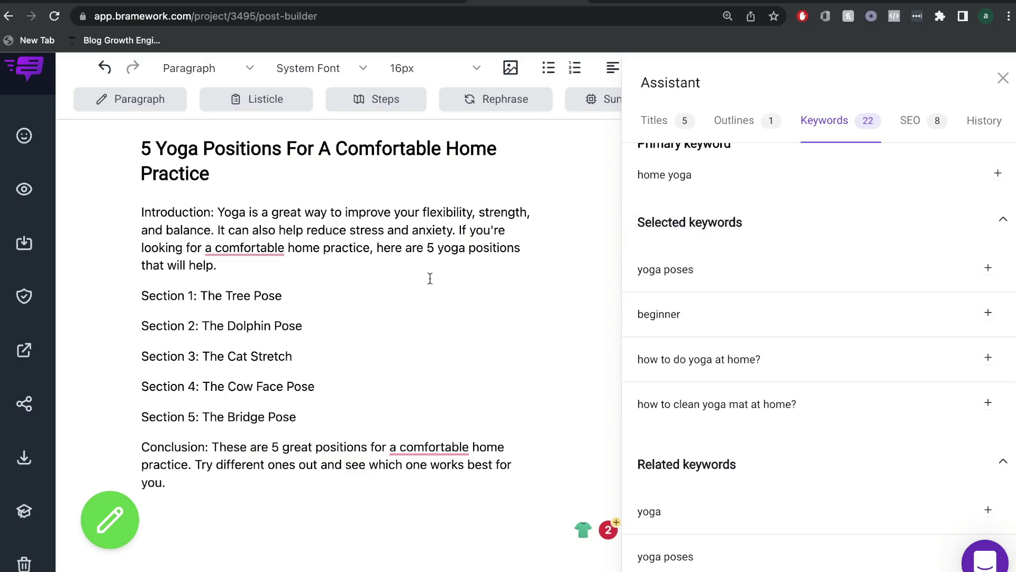
scroll(723, 380, up, 2)
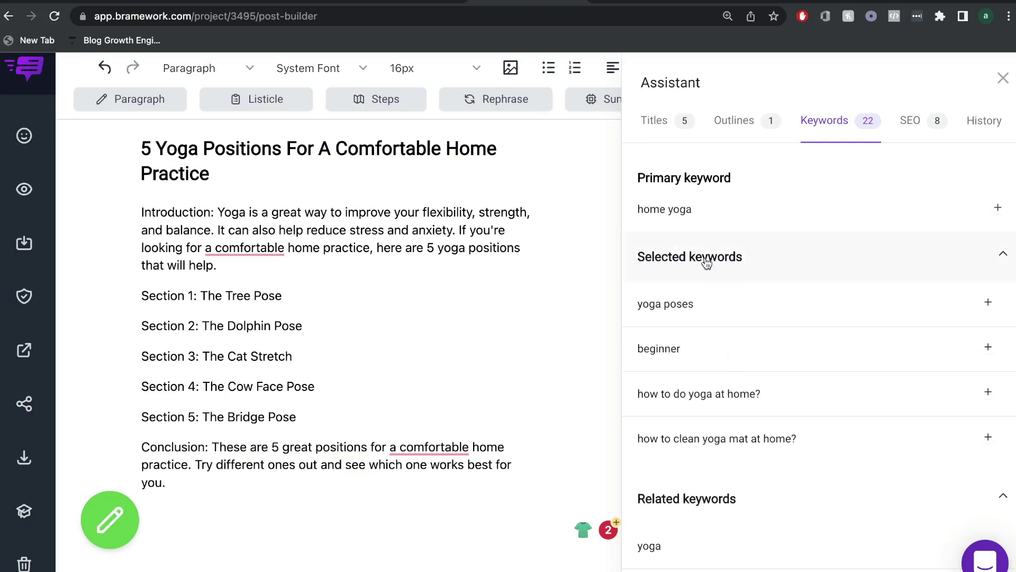
scroll(709, 308, down, 2)
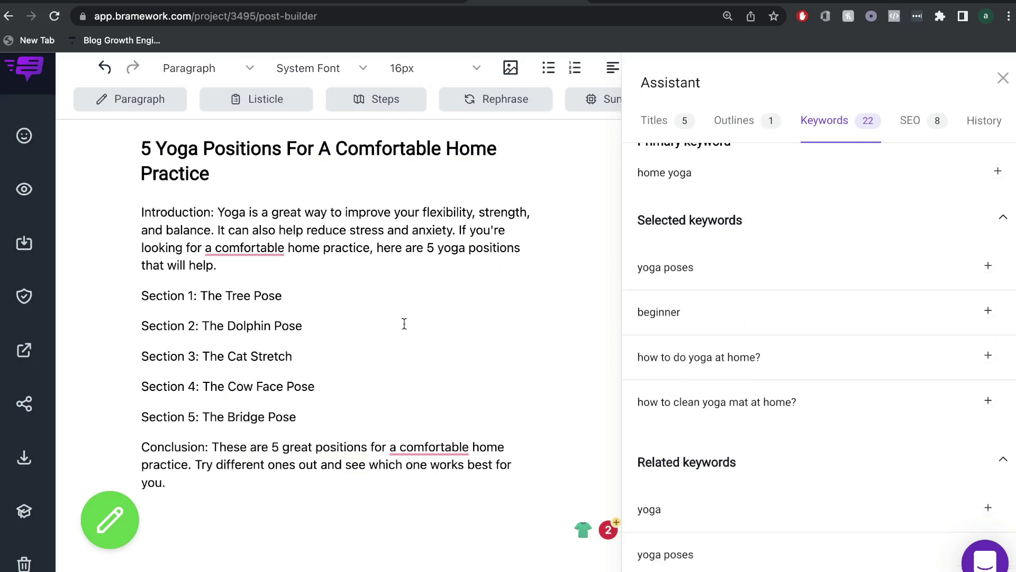
View the SEO score of 8 and read through the SEO Analyzer tips
click(913, 120)
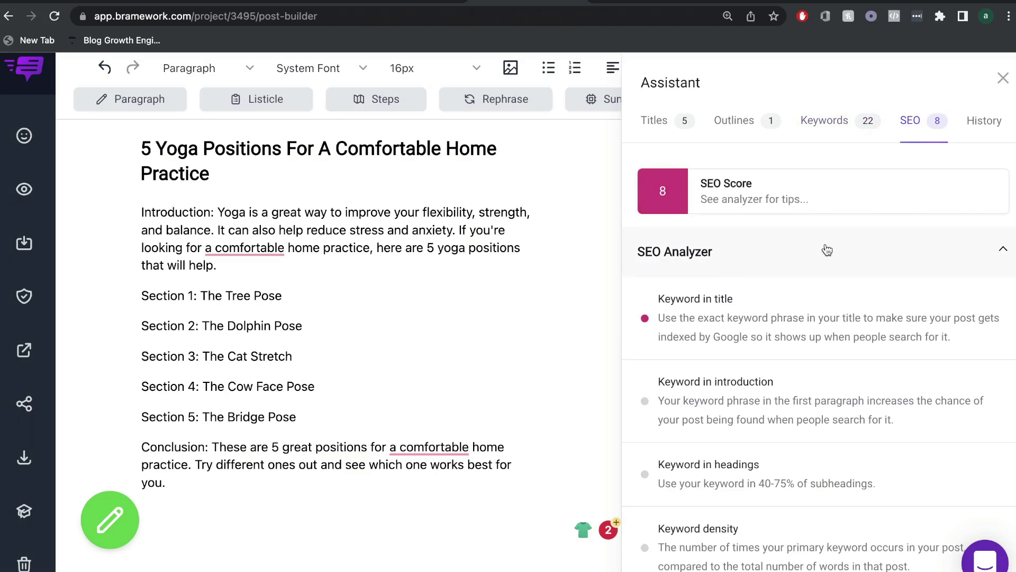
scroll(826, 252, down, 1)
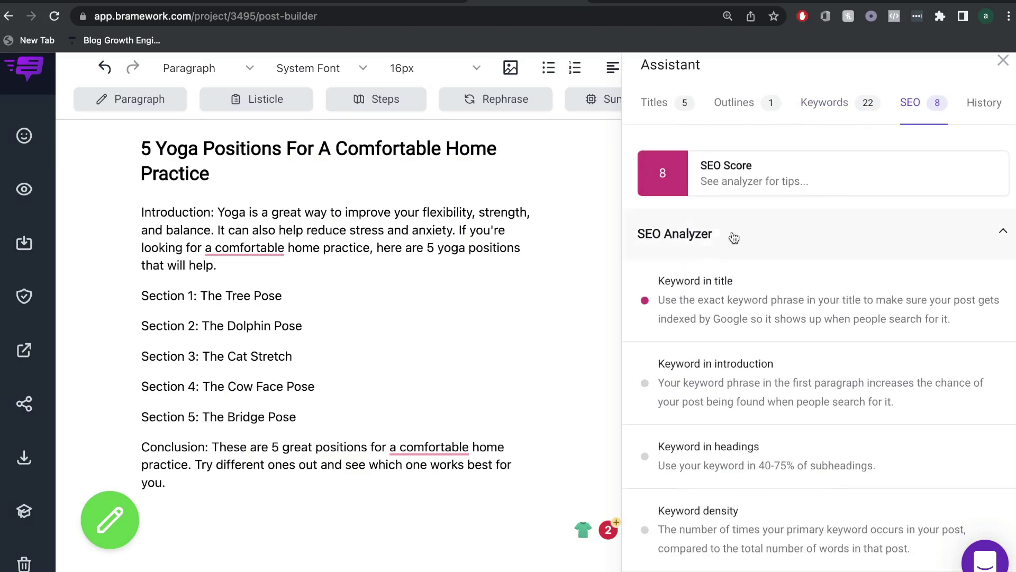
scroll(811, 346, down, 1)
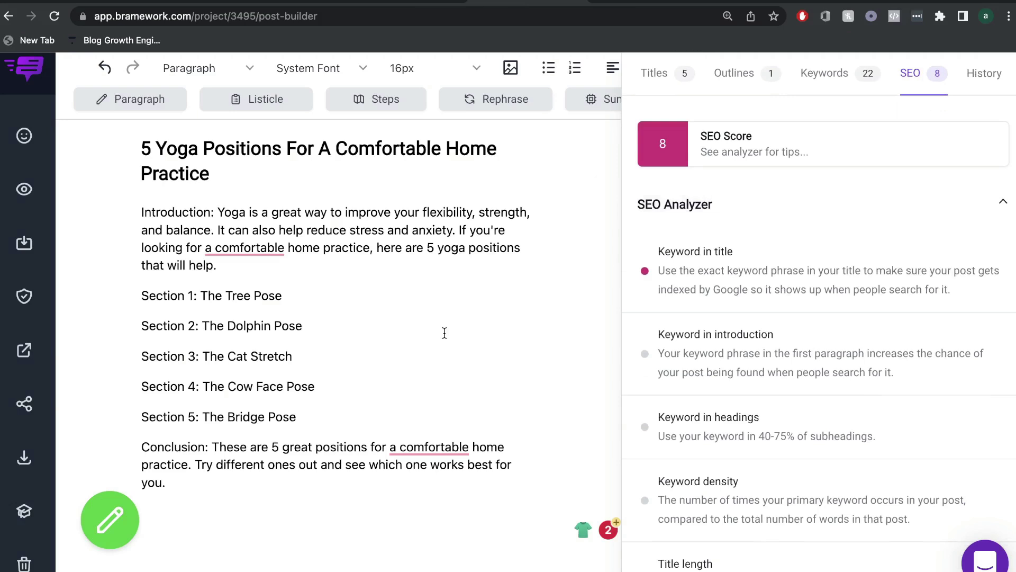
scroll(807, 496, down, 5)
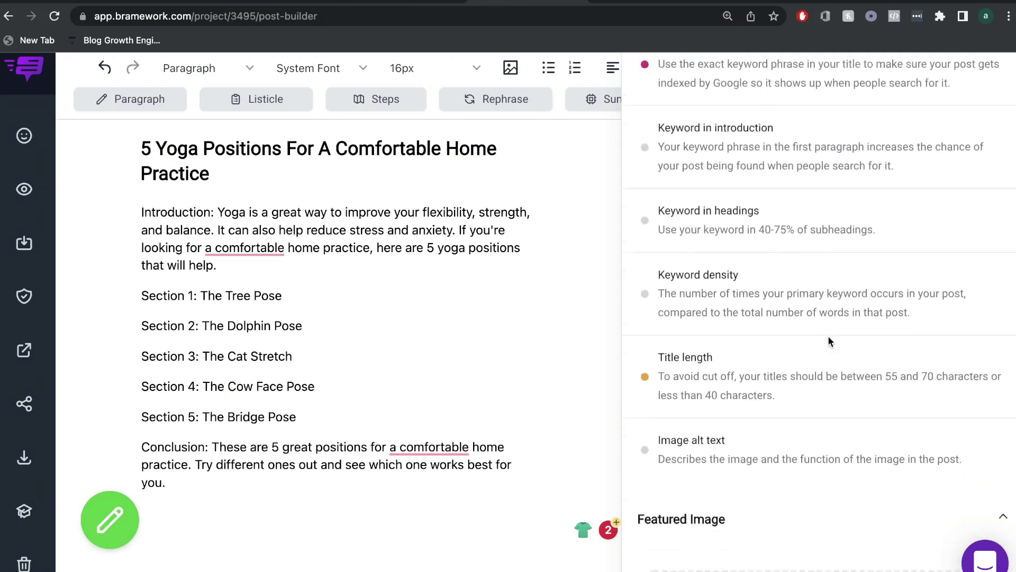
scroll(826, 340, up, 10)
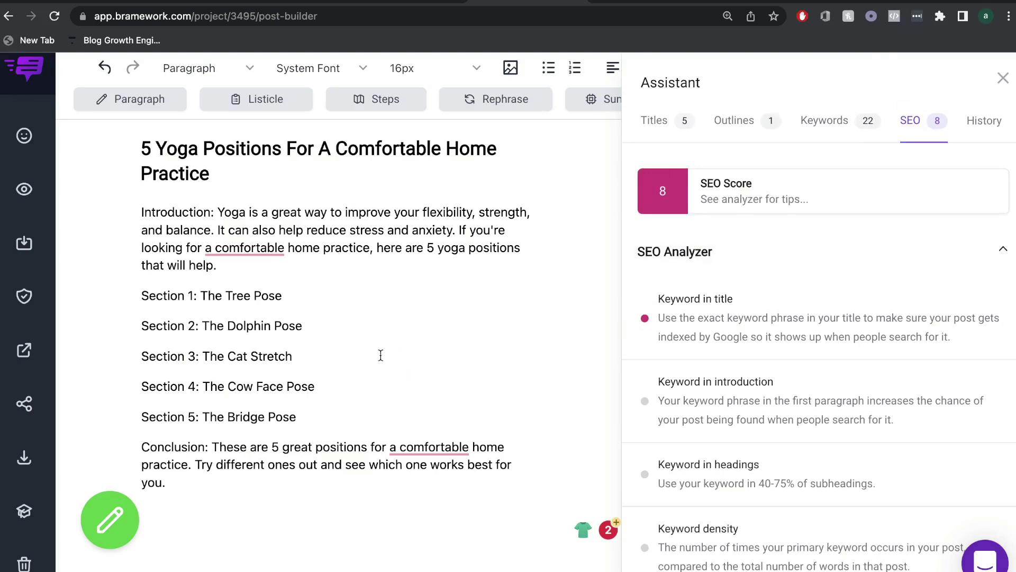
Close the Assistant and generate an AI paragraph for the Dolphin Pose section
key(Escape)
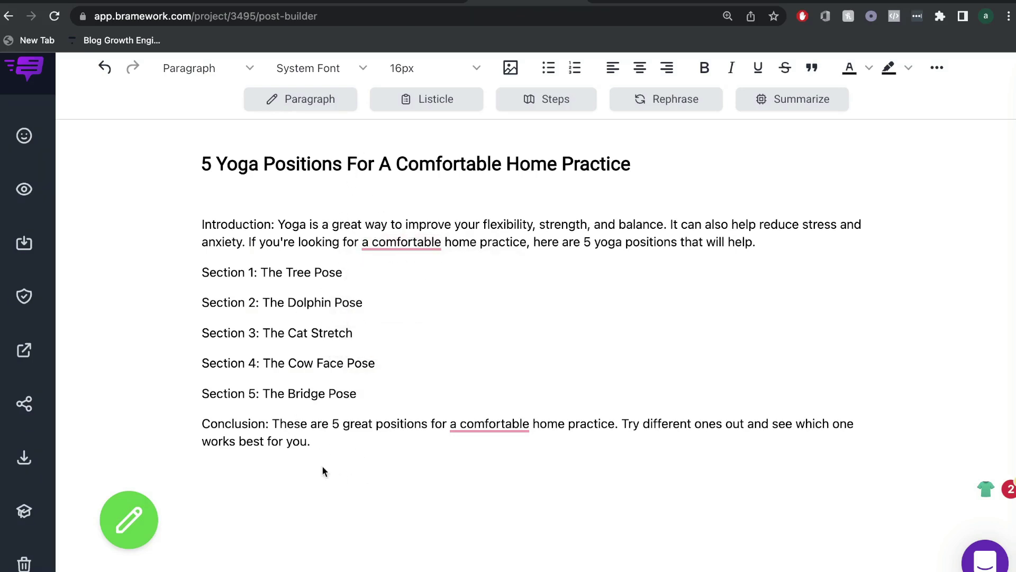
scroll(391, 295, up, 1)
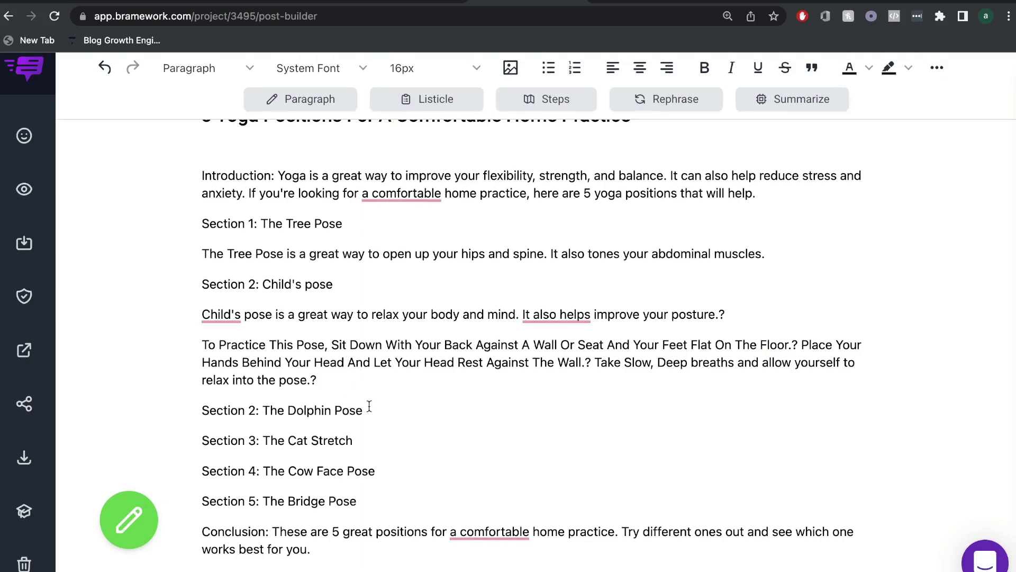
drag(368, 409, 202, 410)
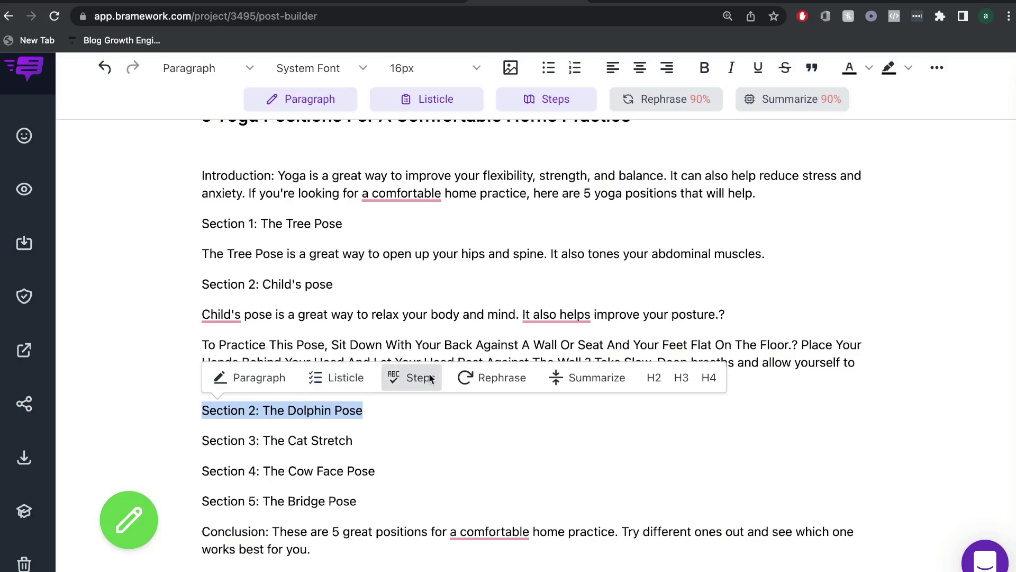
click(259, 377)
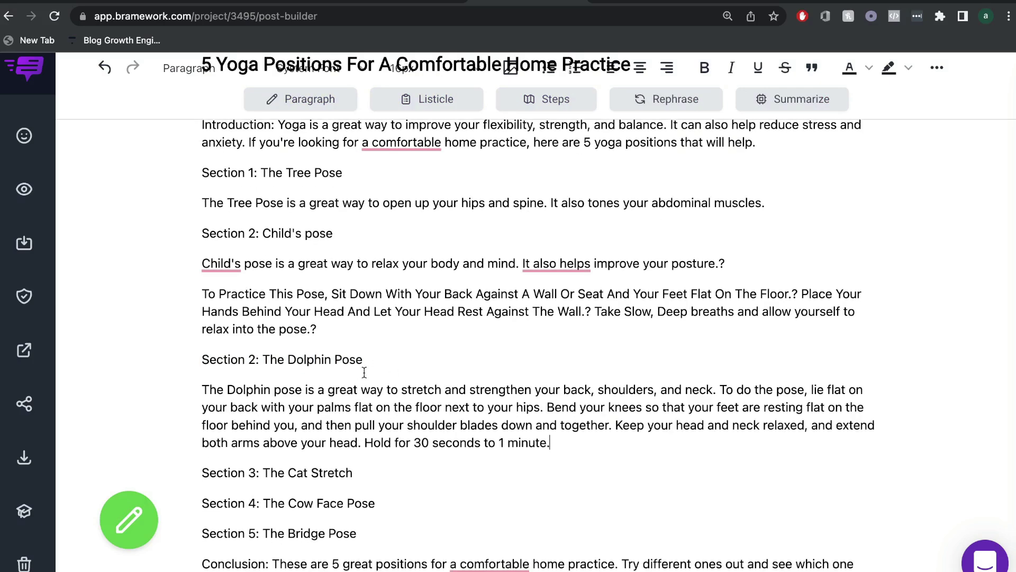
Generate an AI paragraph for the Section 3: The Cat Stretch heading
double_click(310, 360)
triple_click(311, 360)
scroll(317, 371, down, 1)
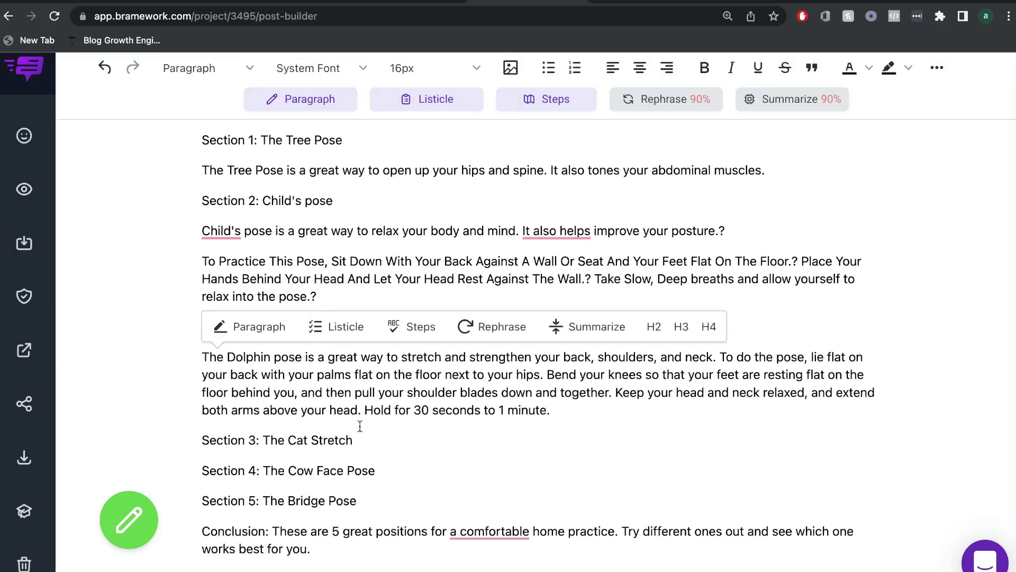
triple_click(323, 440)
click(250, 409)
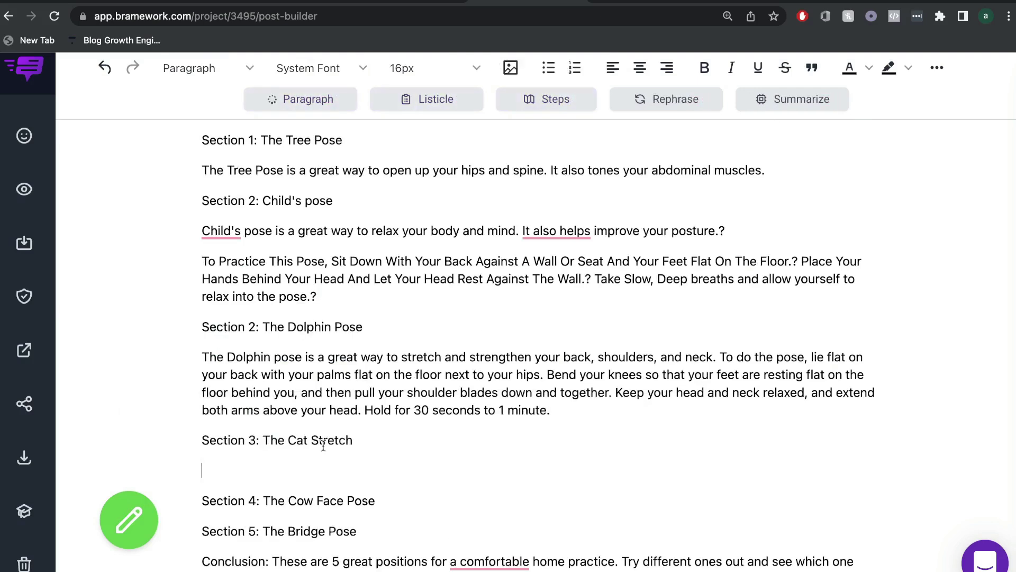
Expand the Dolphin sentence about keeping head and neck relaxed into a new paragraph
scroll(362, 456, down, 3)
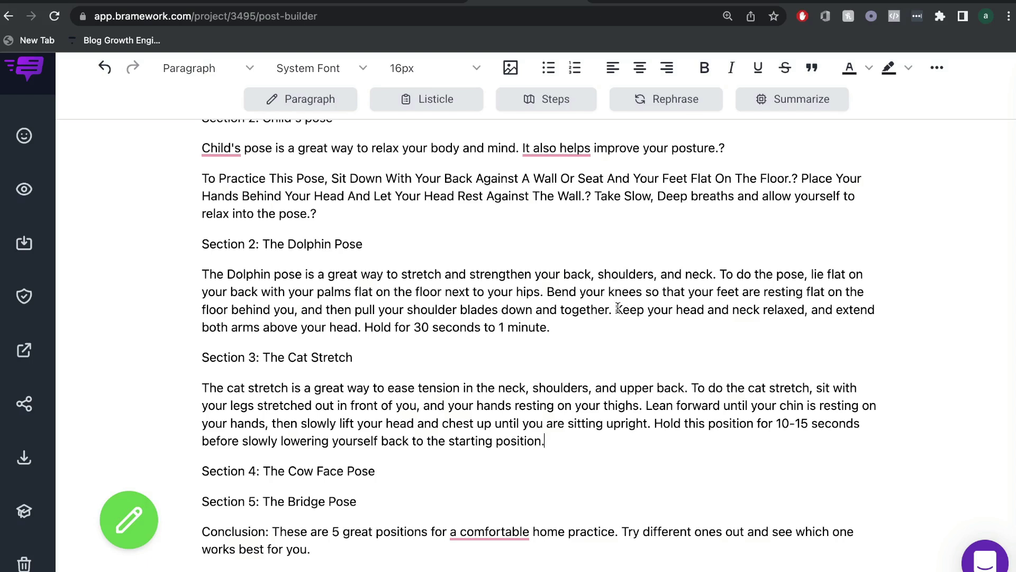
drag(615, 309, 696, 333)
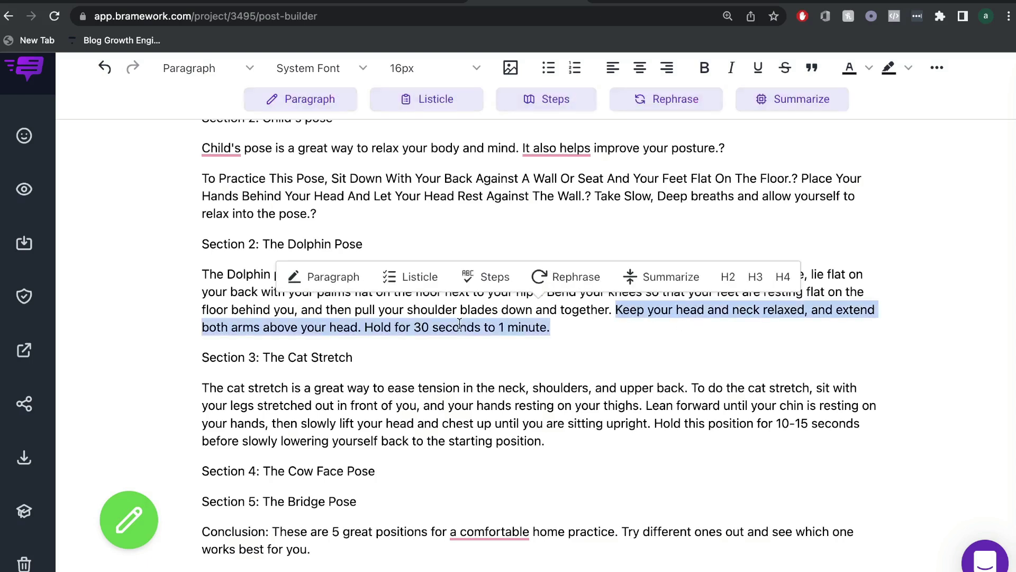
click(339, 277)
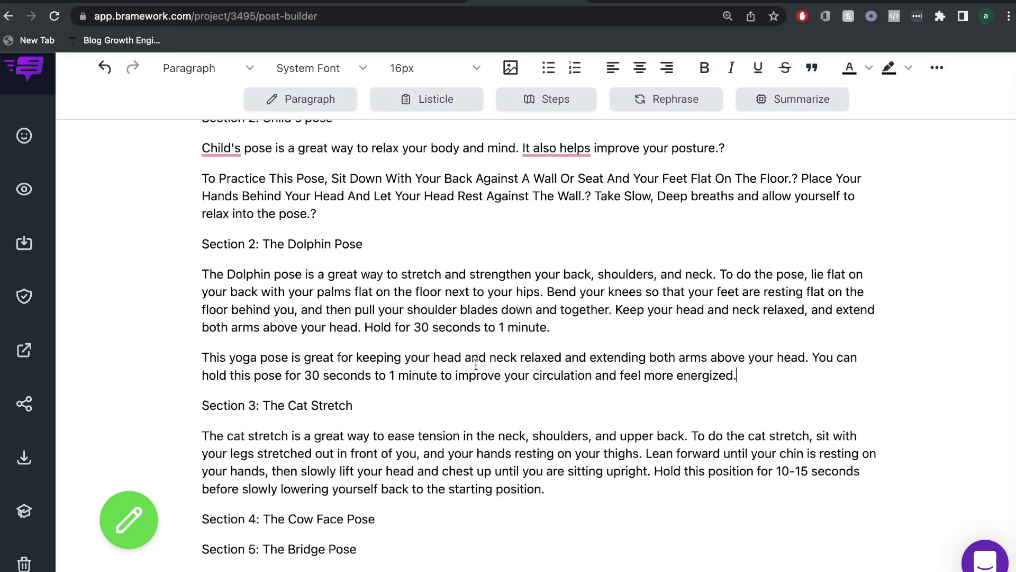
scroll(465, 344, up, 1)
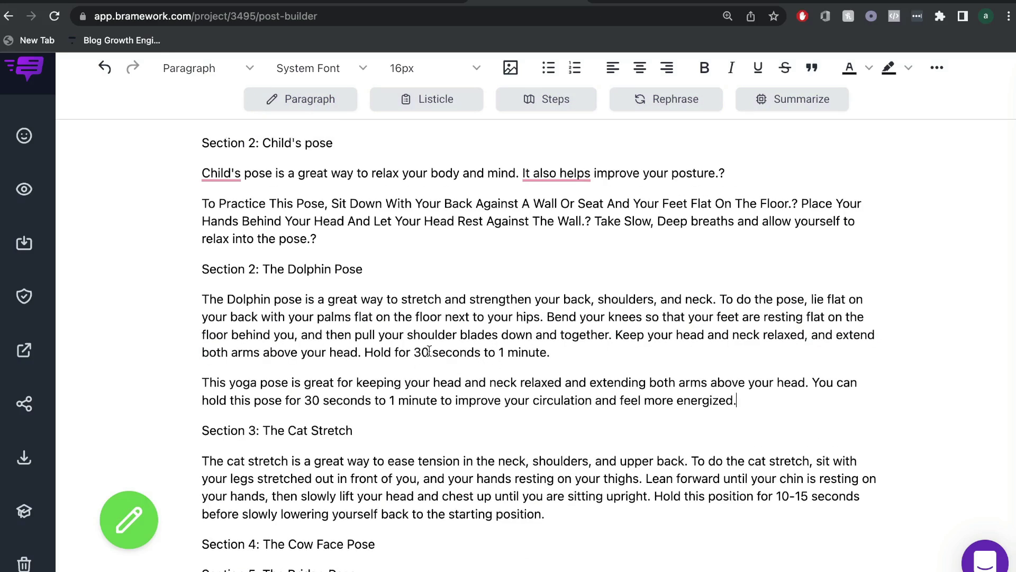
scroll(404, 353, down, 1)
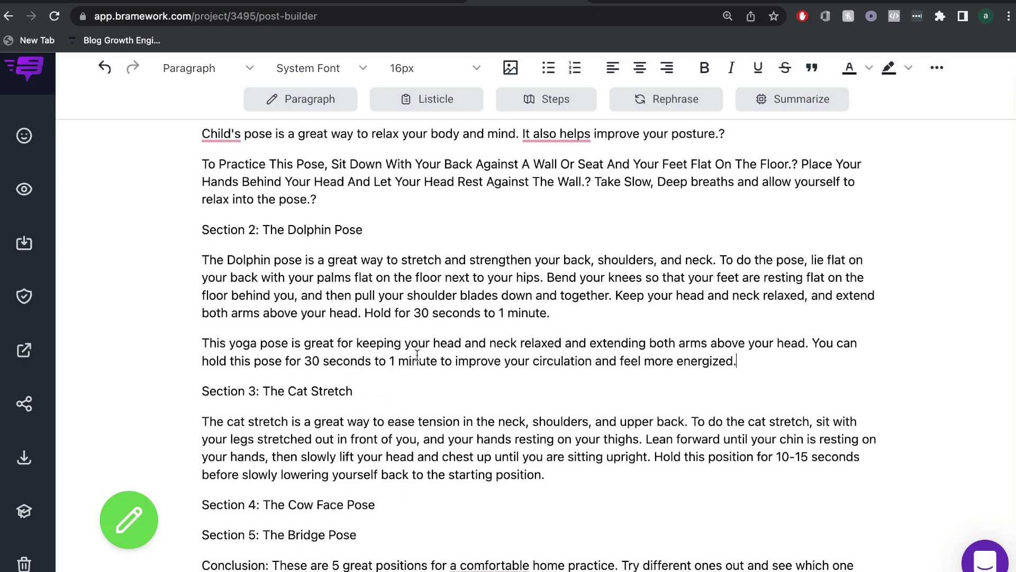
Generate AI paragraphs for the Cow Face Pose and Bridge Pose sections
scroll(413, 381, down, 1)
triple_click(239, 474)
click(258, 438)
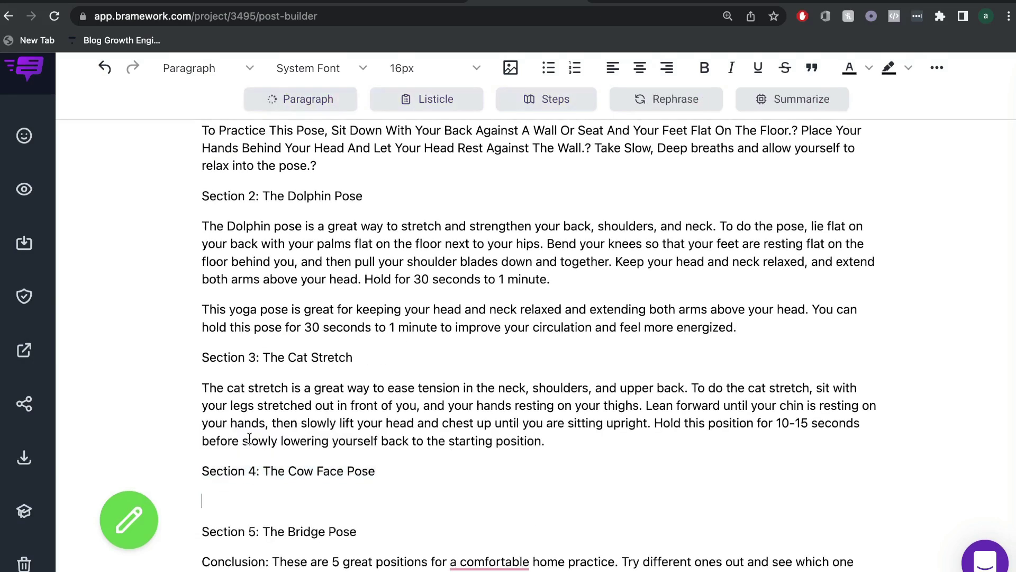
scroll(262, 486, down, 2)
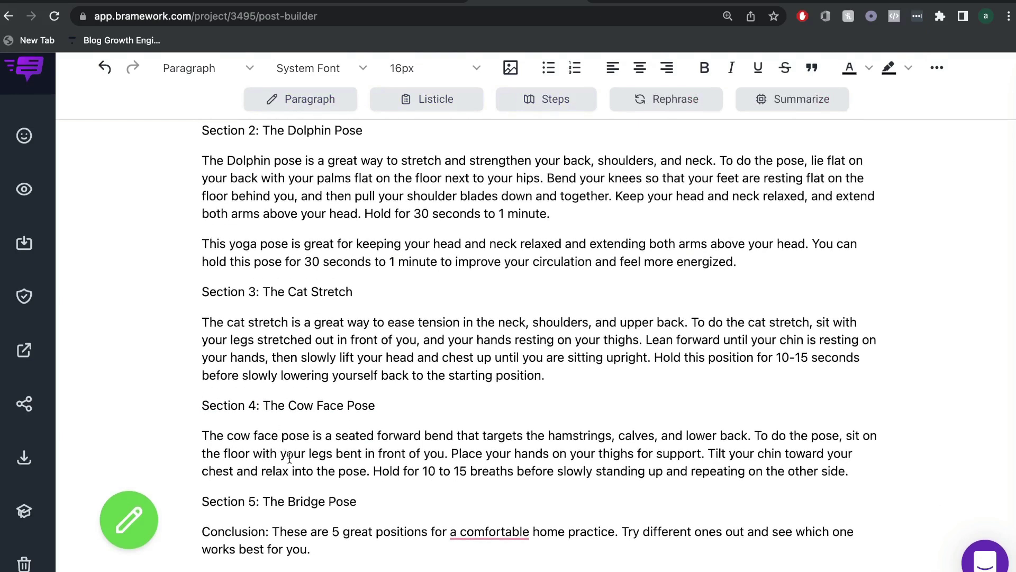
triple_click(270, 502)
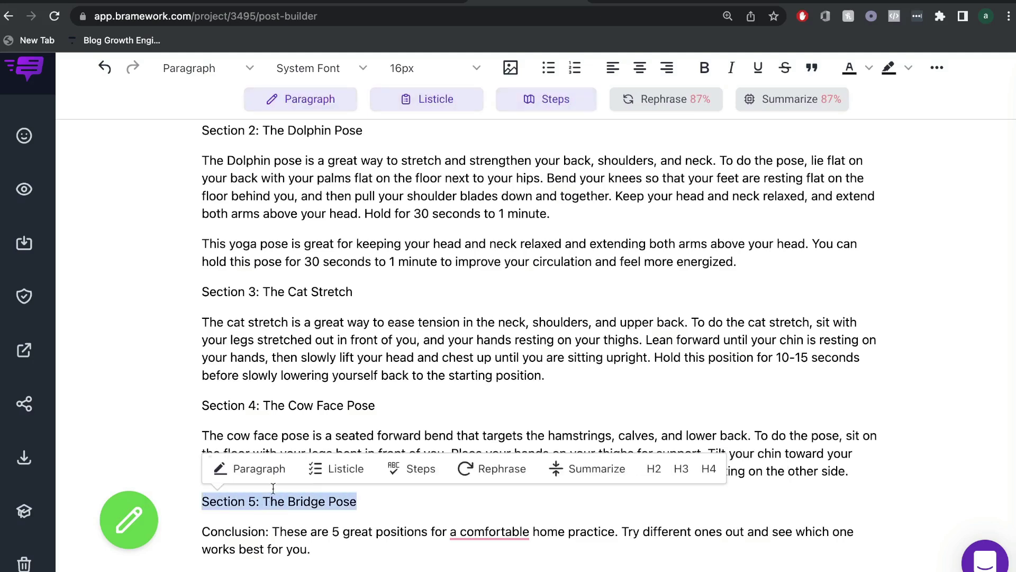
click(286, 465)
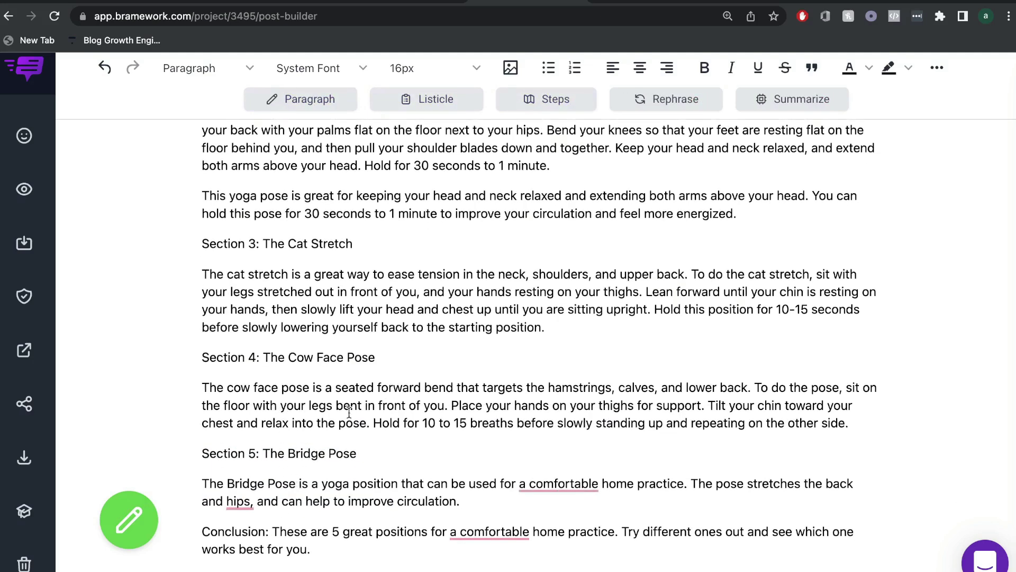
Generate a closing paragraph from the Conclusion urging readers to try the five positions
triple_click(272, 536)
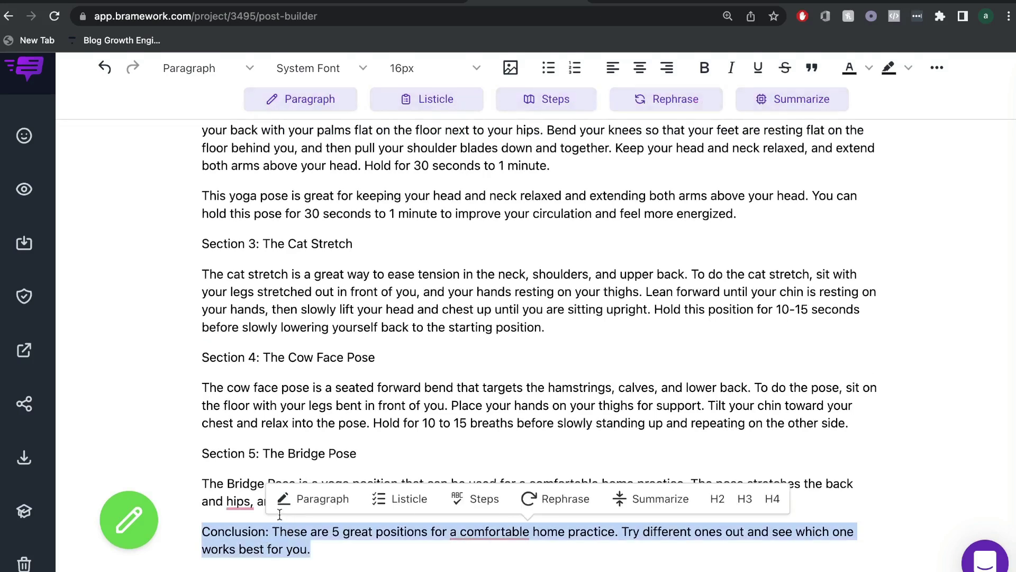
click(309, 507)
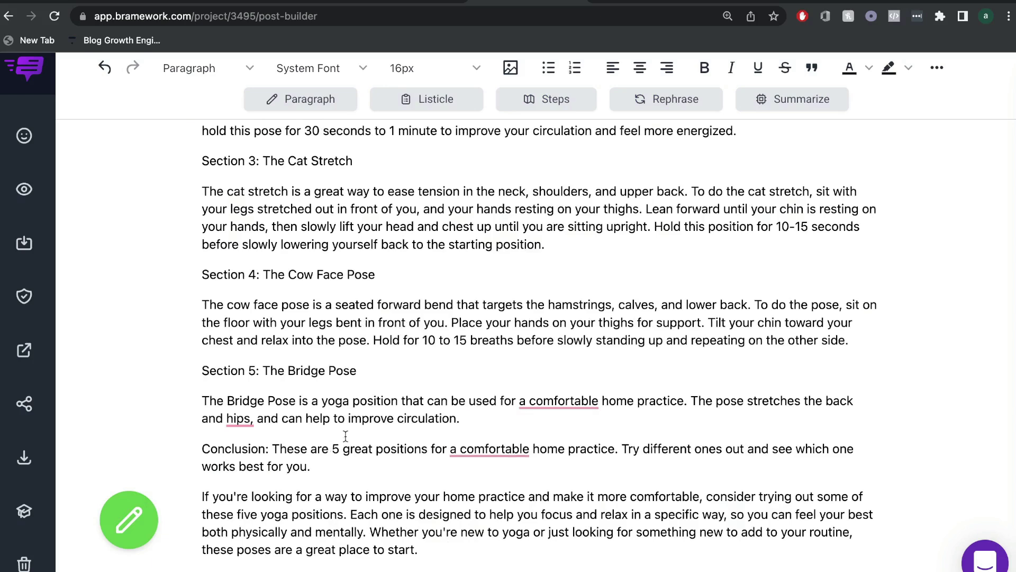
scroll(345, 435, up, 15)
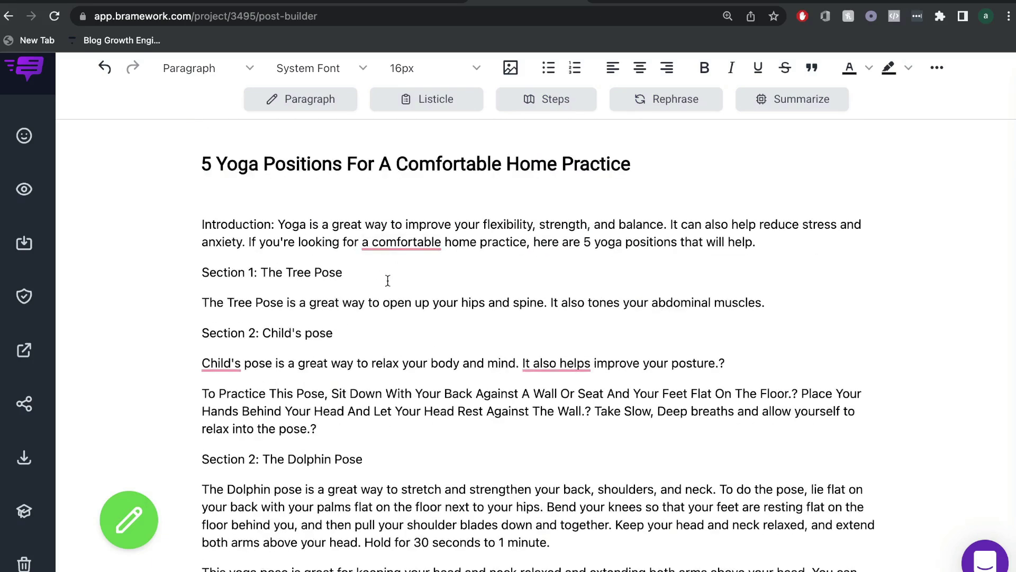
scroll(393, 340, down, 8)
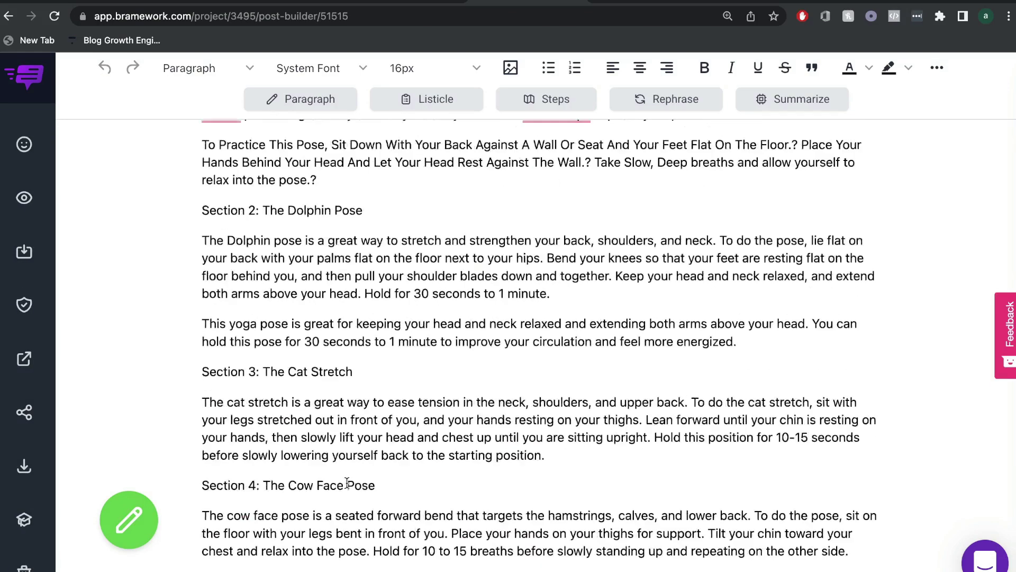
scroll(301, 382, down, 2)
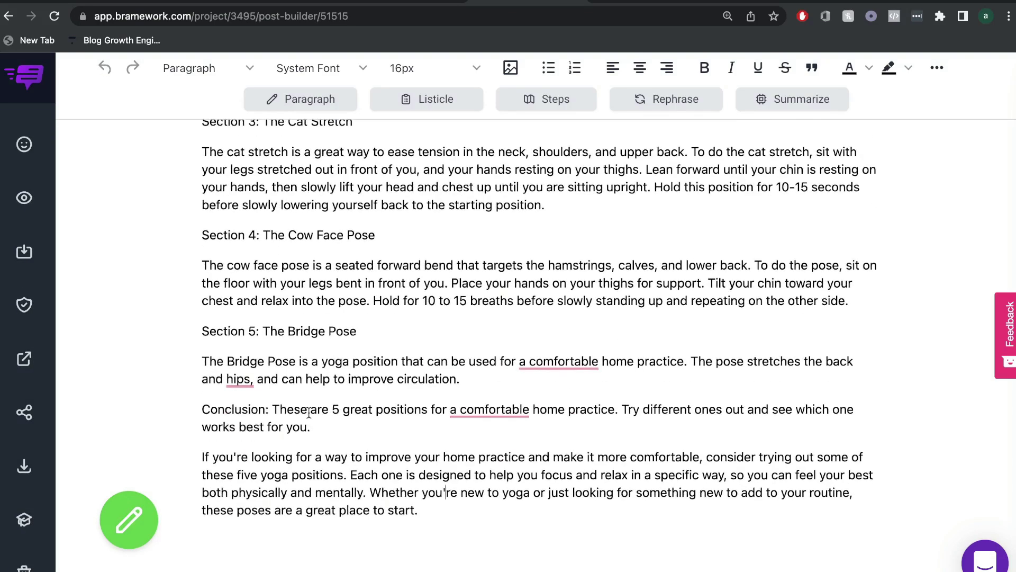
click(128, 524)
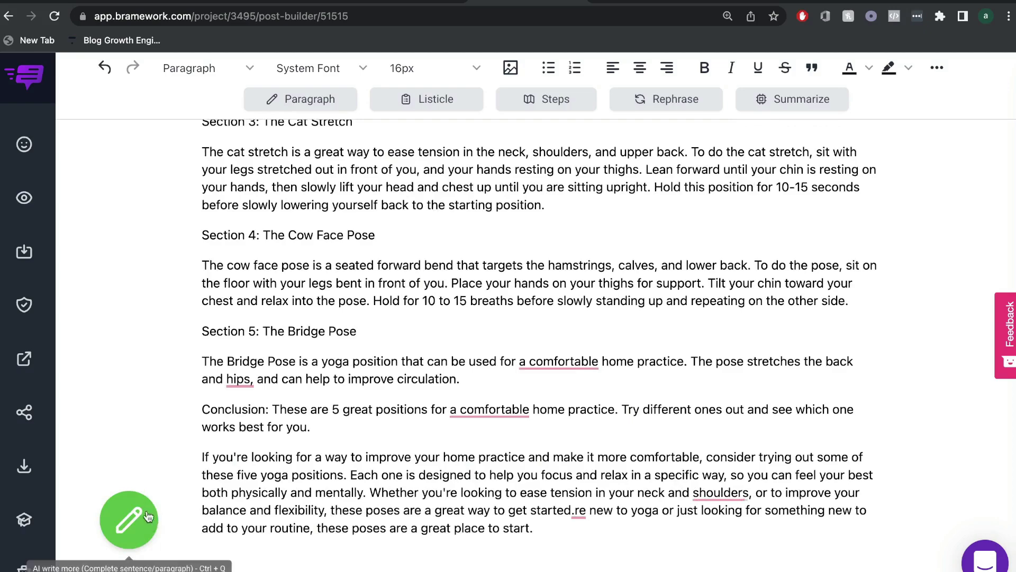
scroll(367, 489, up, 10)
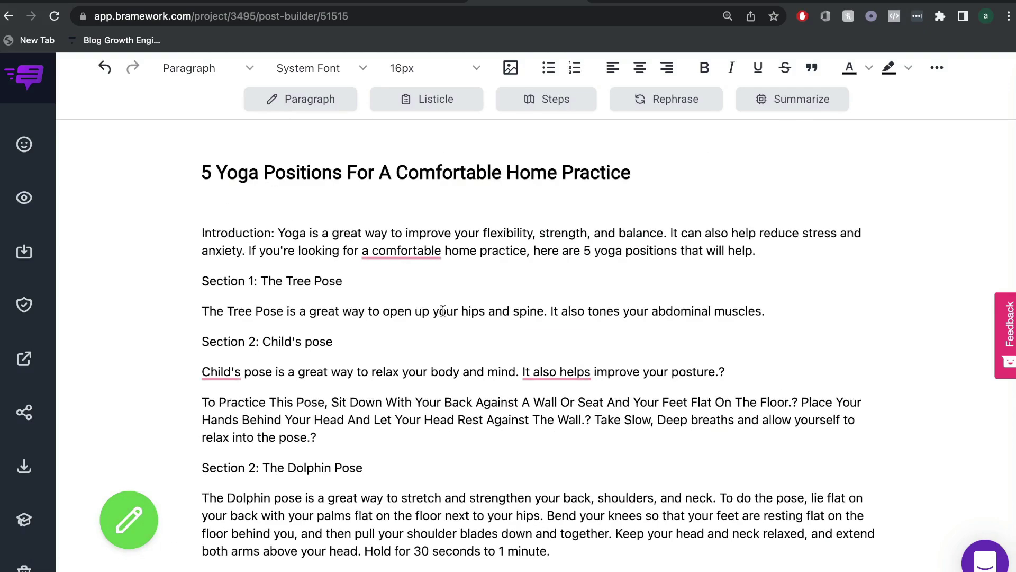
scroll(424, 381, down, 10)
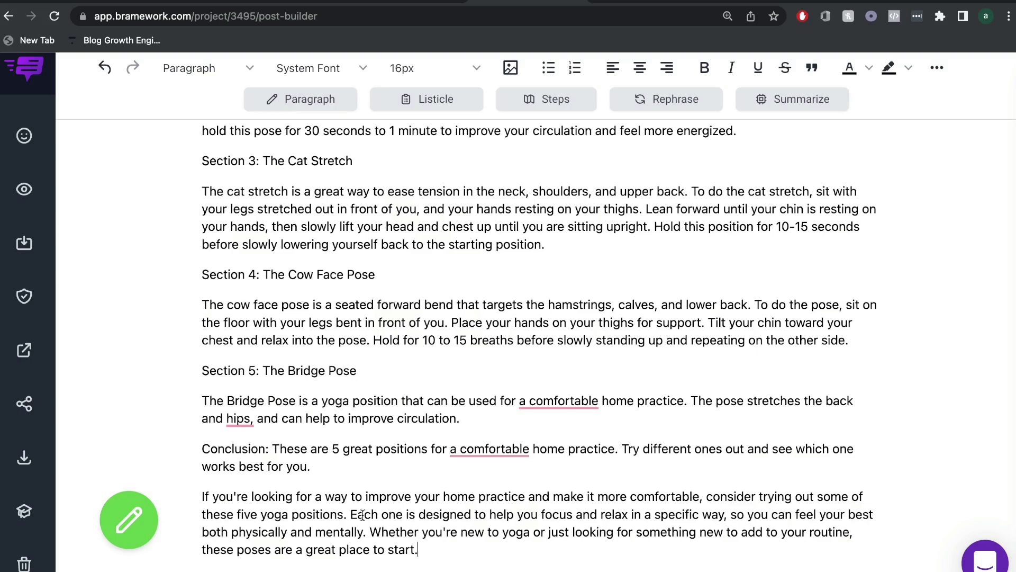
scroll(431, 484, up, 1)
scroll(431, 484, up, 10)
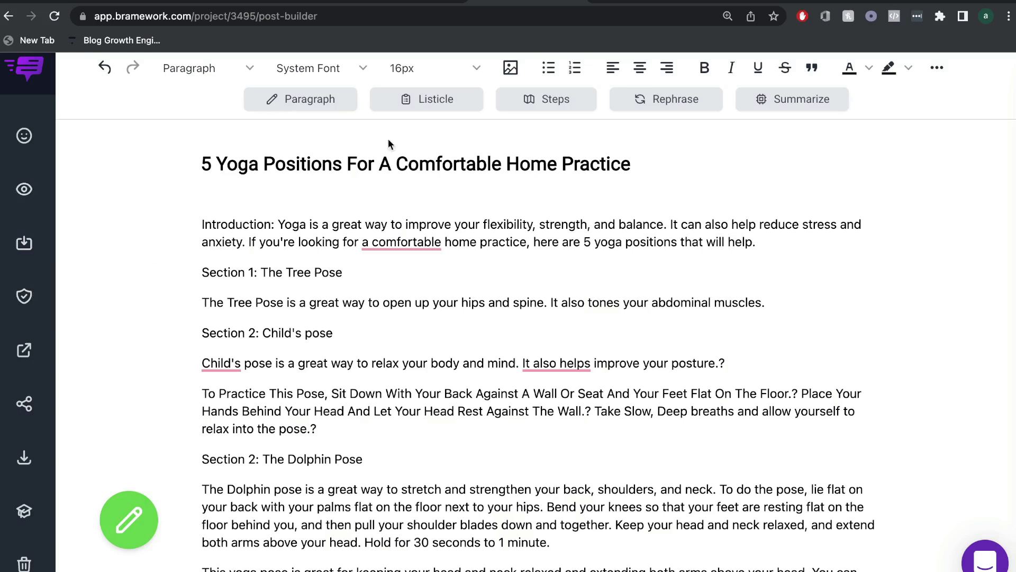
Insert the Unsplash photo of a woman in a lunging yoga pose into the post
click(511, 69)
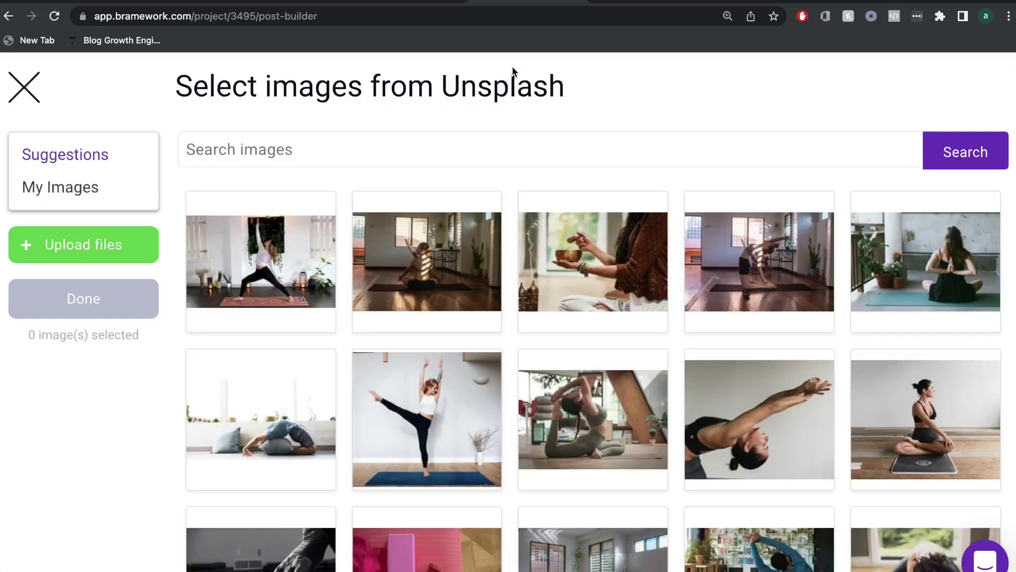
mouse_move(597, 273)
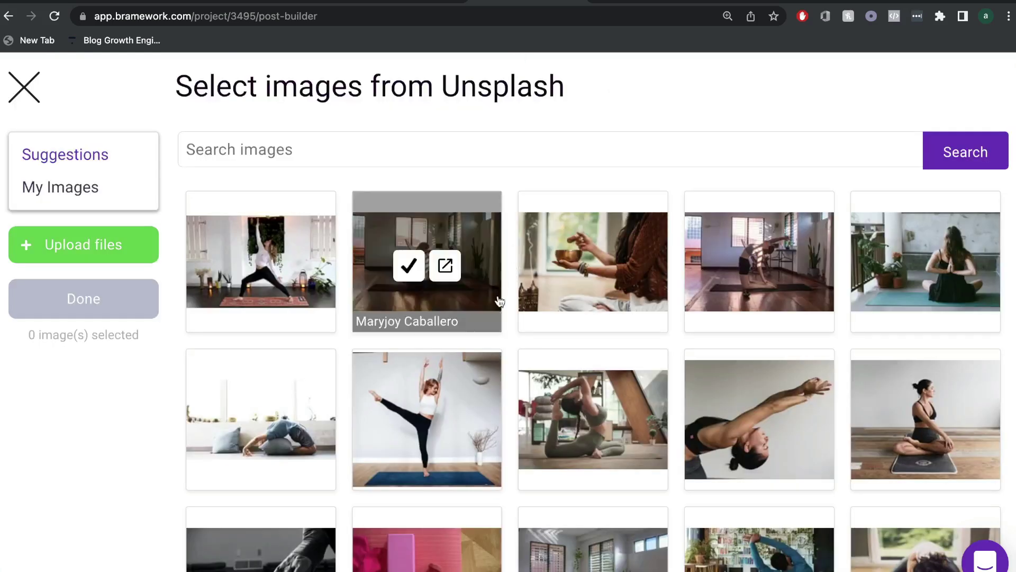
mouse_move(278, 289)
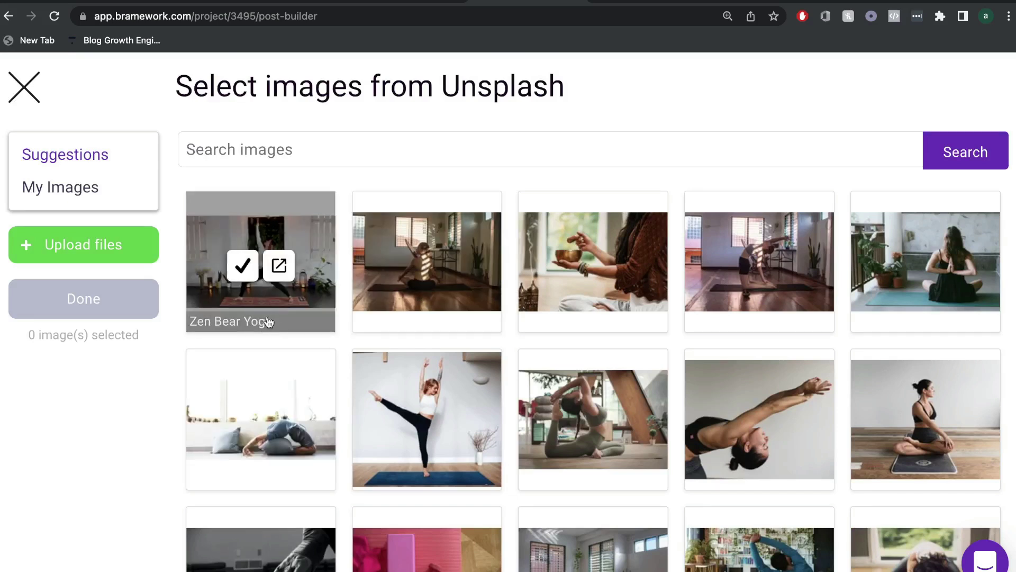
mouse_move(412, 292)
click(245, 275)
click(122, 295)
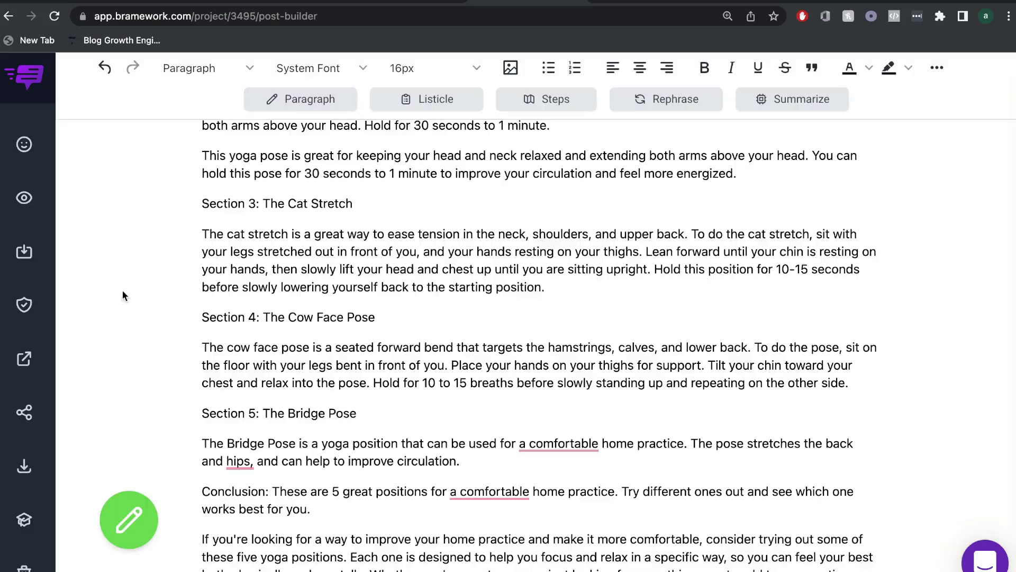
Add a blank line above the yoga photo and select the image to check it
scroll(354, 258, up, 10)
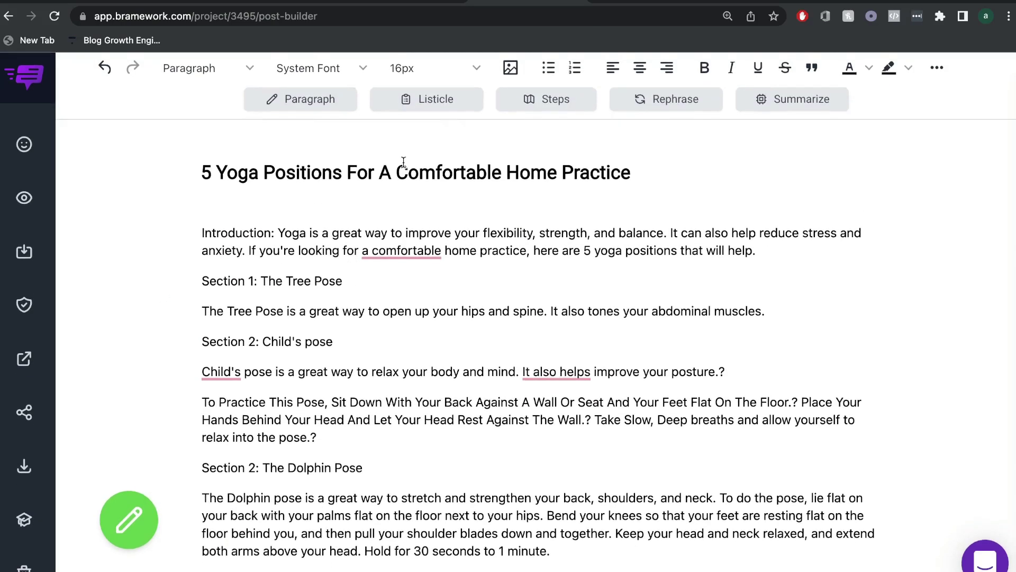
scroll(424, 186, down, 2)
scroll(423, 186, down, 15)
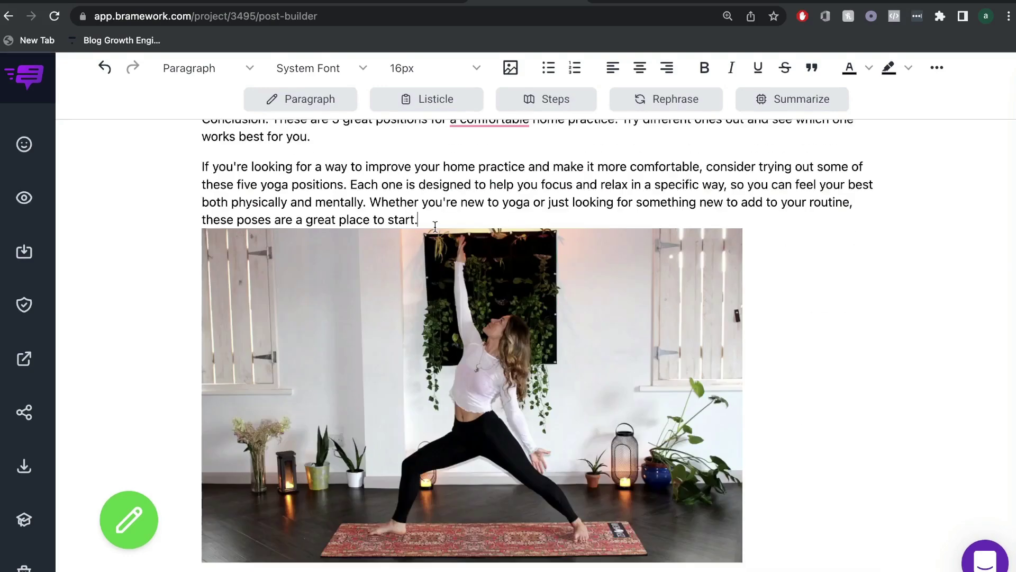
key(Return)
click(508, 380)
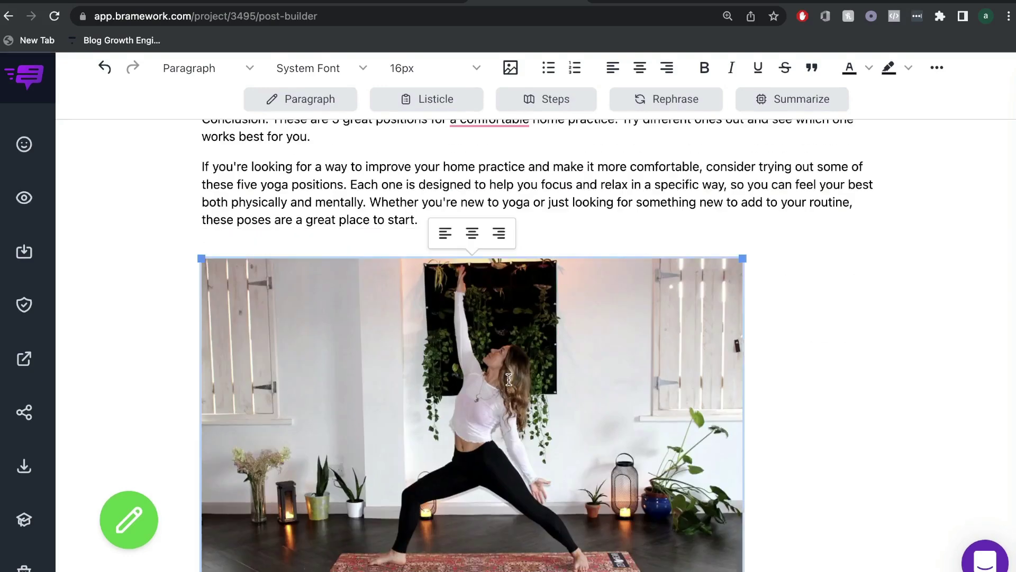
scroll(509, 379, up, 10)
scroll(509, 380, down, 10)
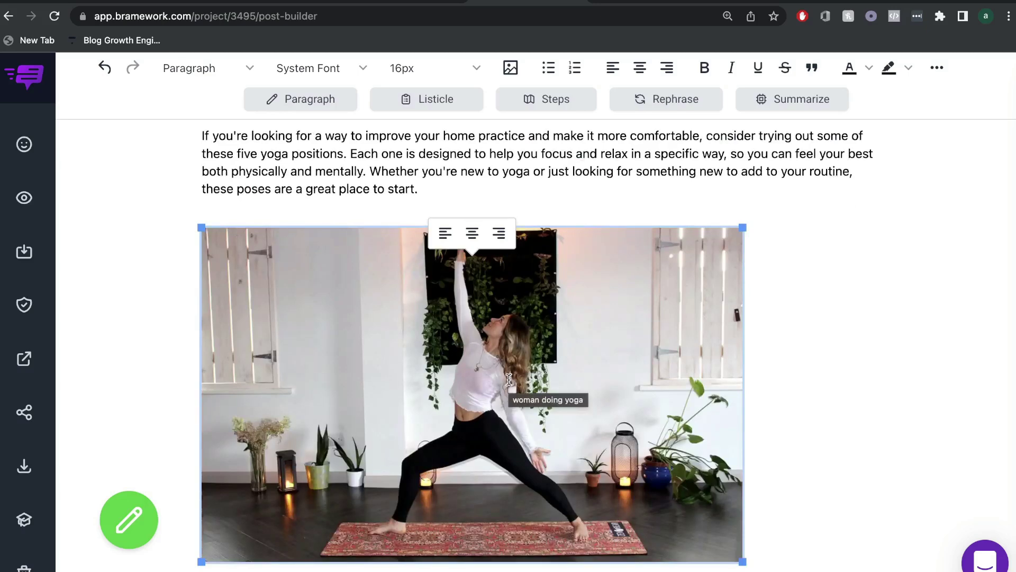
scroll(508, 380, up, 15)
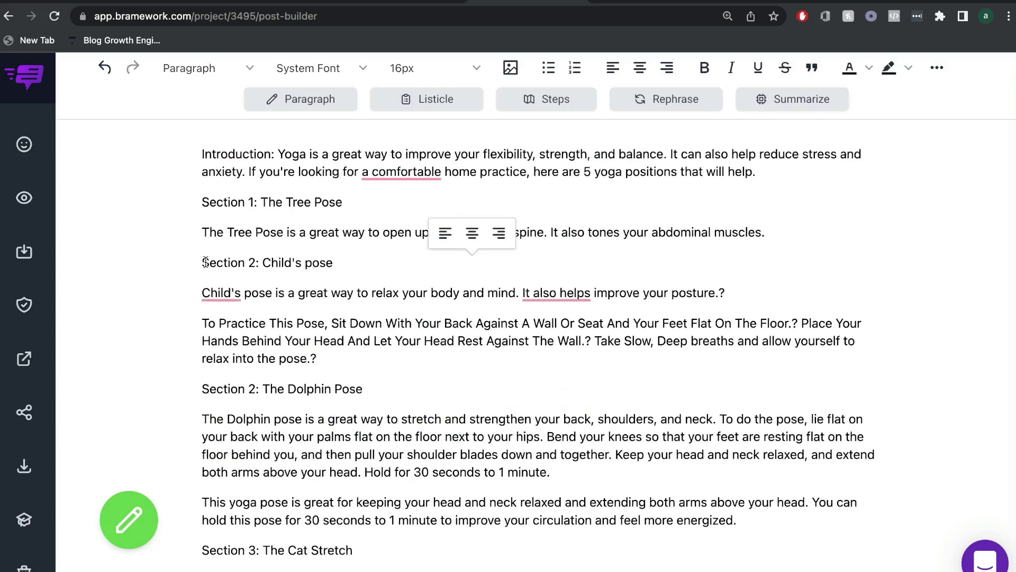
click(25, 358)
click(396, 313)
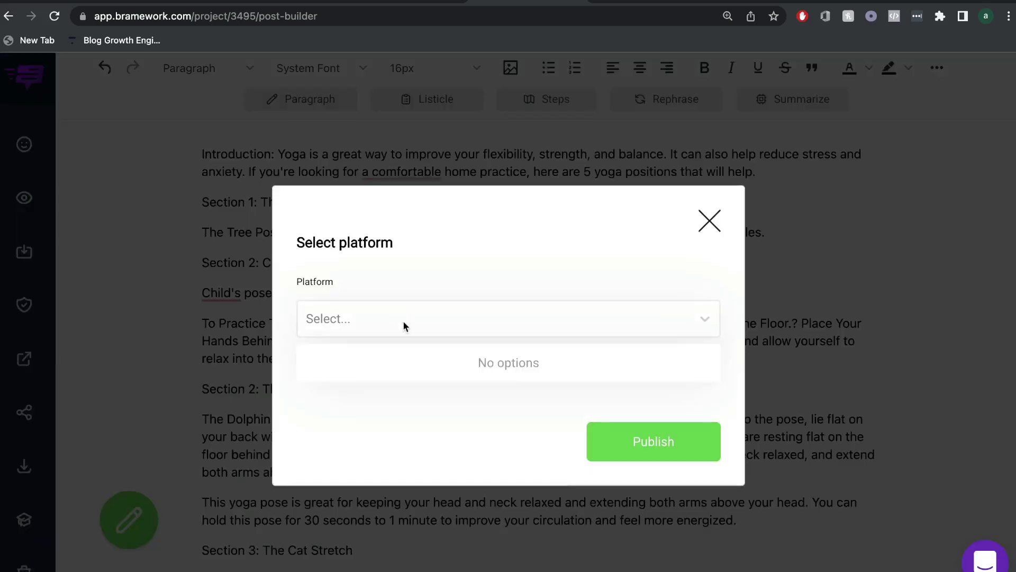
click(707, 219)
scroll(703, 218, up, 2)
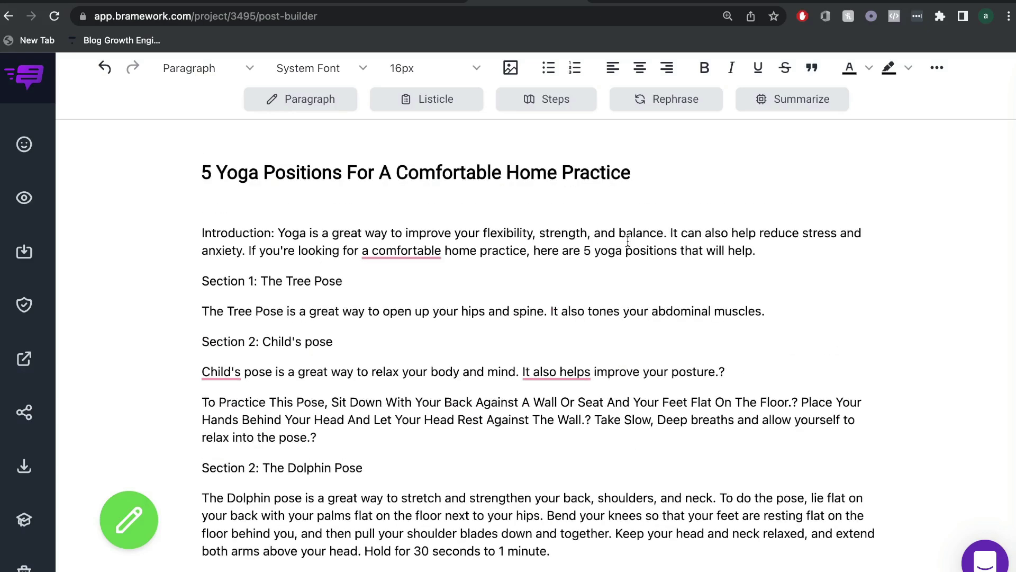
scroll(586, 228, down, 15)
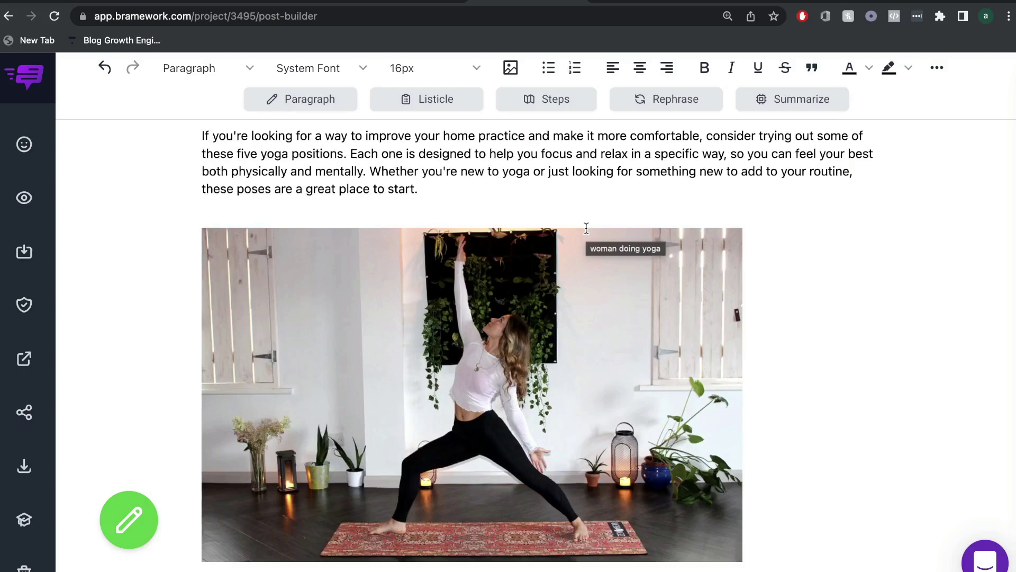
click(586, 230)
scroll(342, 287, up, 15)
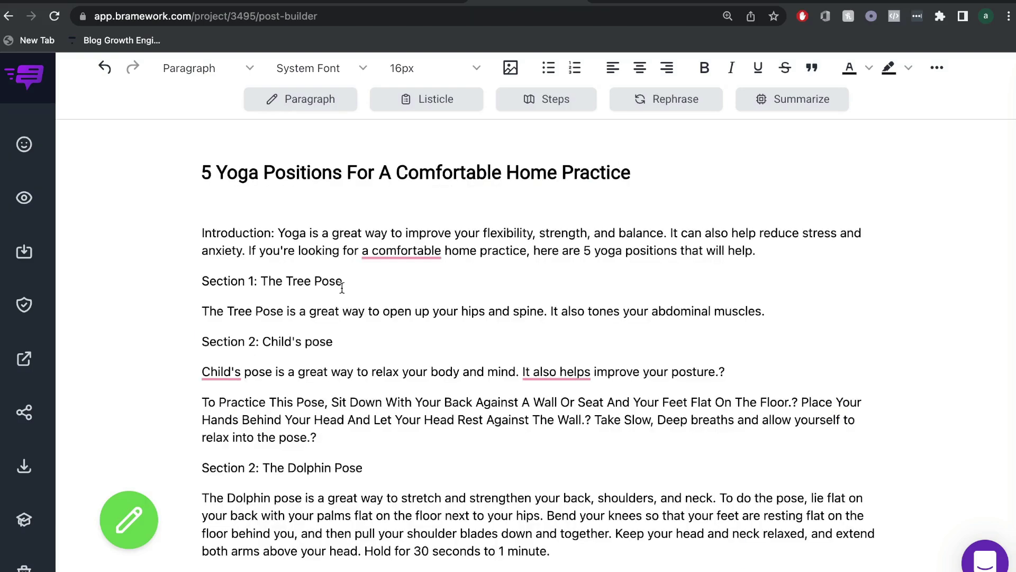
click(24, 305)
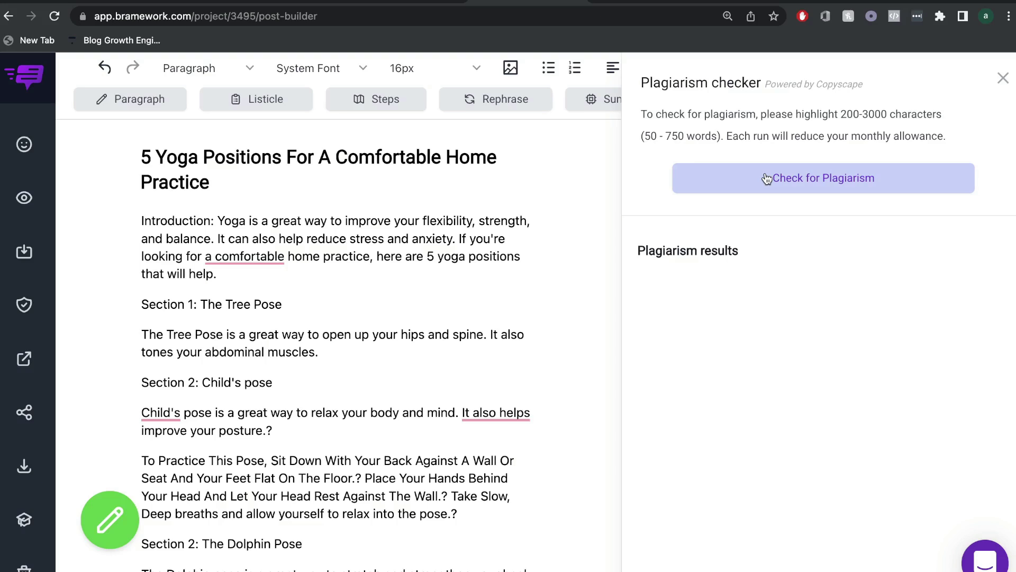
click(767, 179)
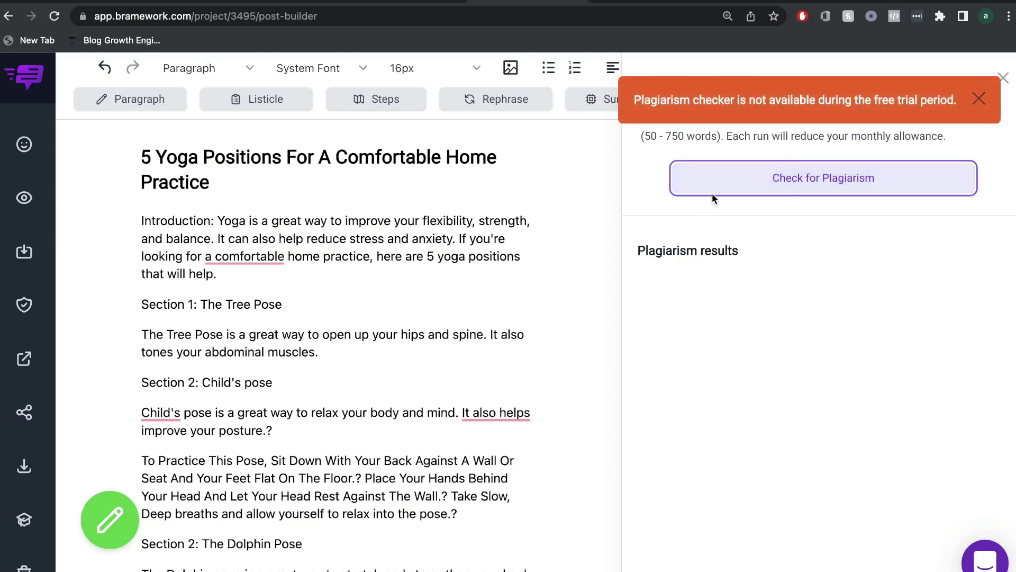
click(1003, 78)
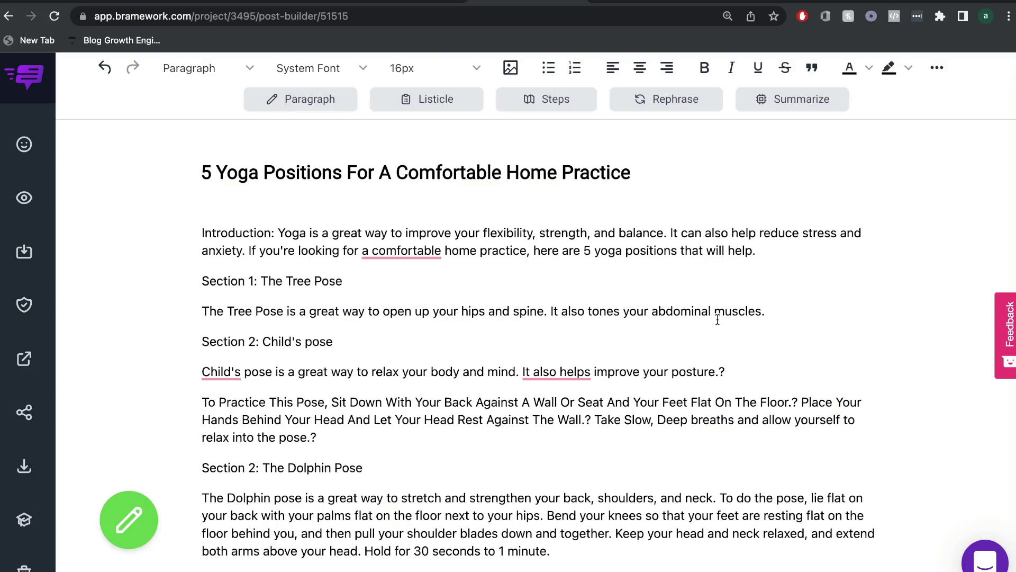
scroll(711, 491, down, 3)
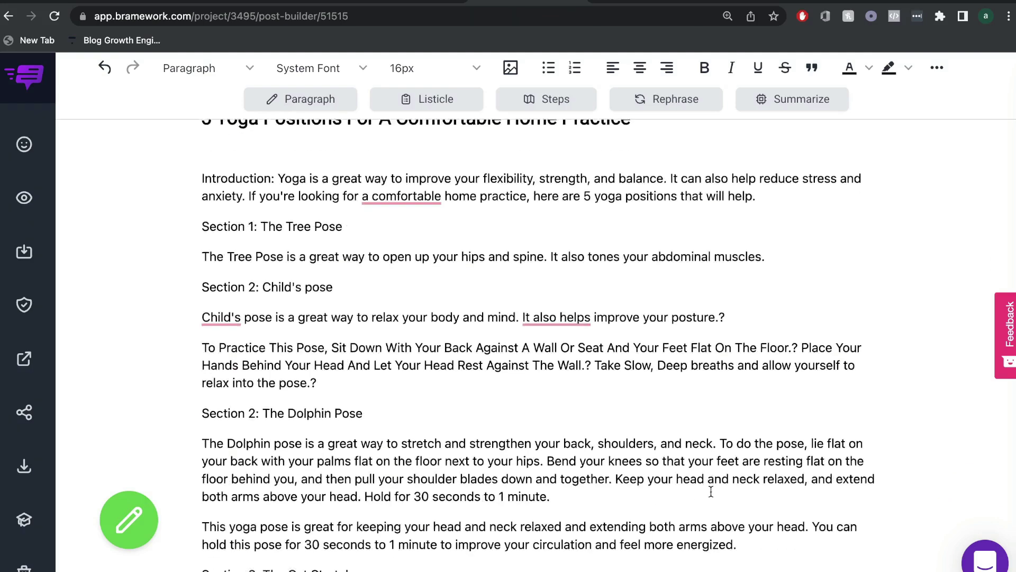
scroll(711, 491, up, 3)
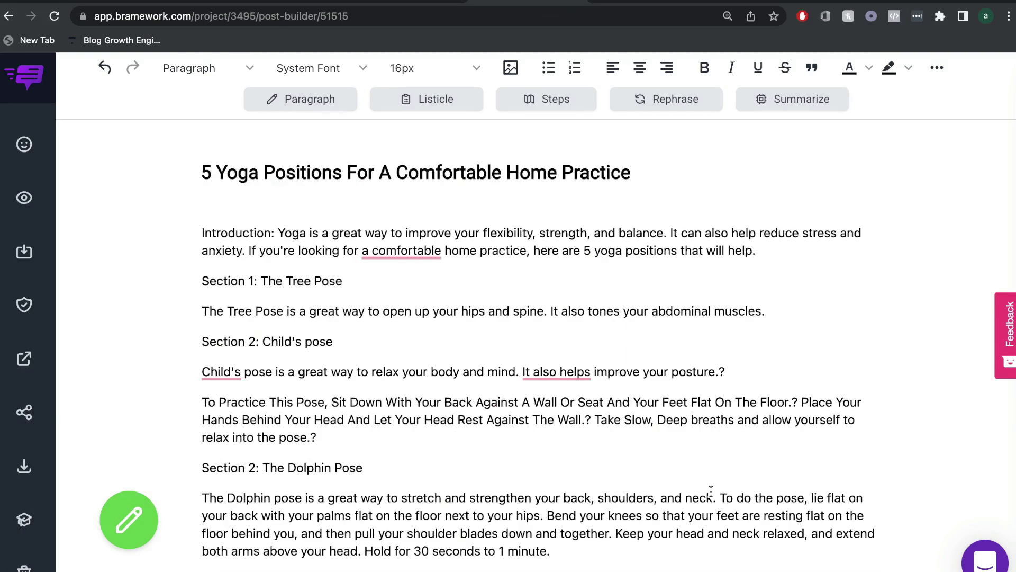